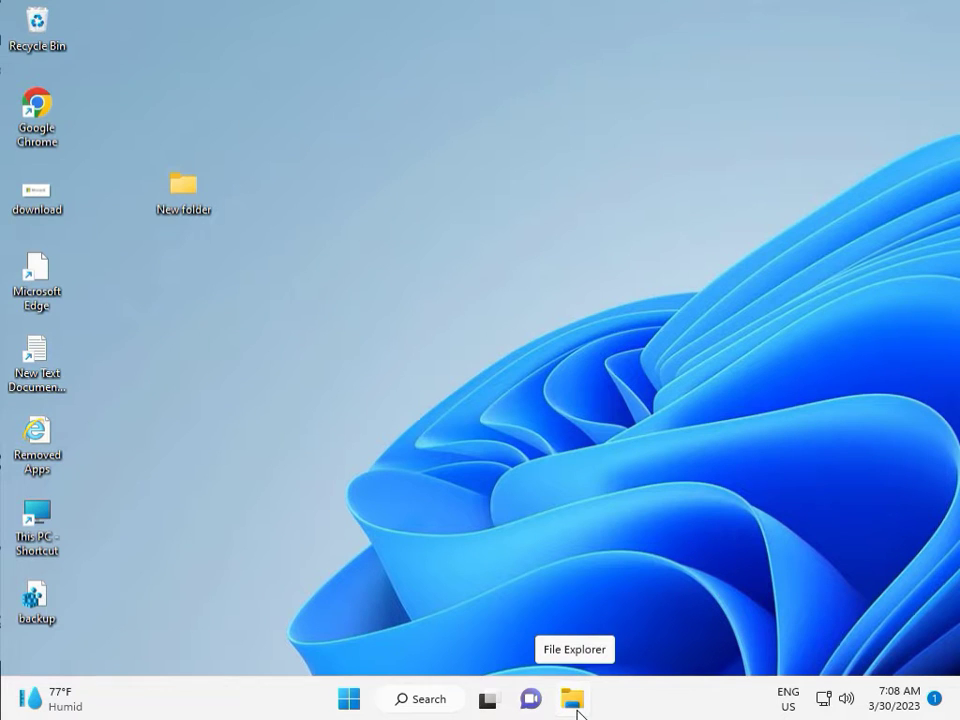
# - Open Settings and go to System > Troubleshoot > Other troubleshooters
pyautogui.click(349, 698)
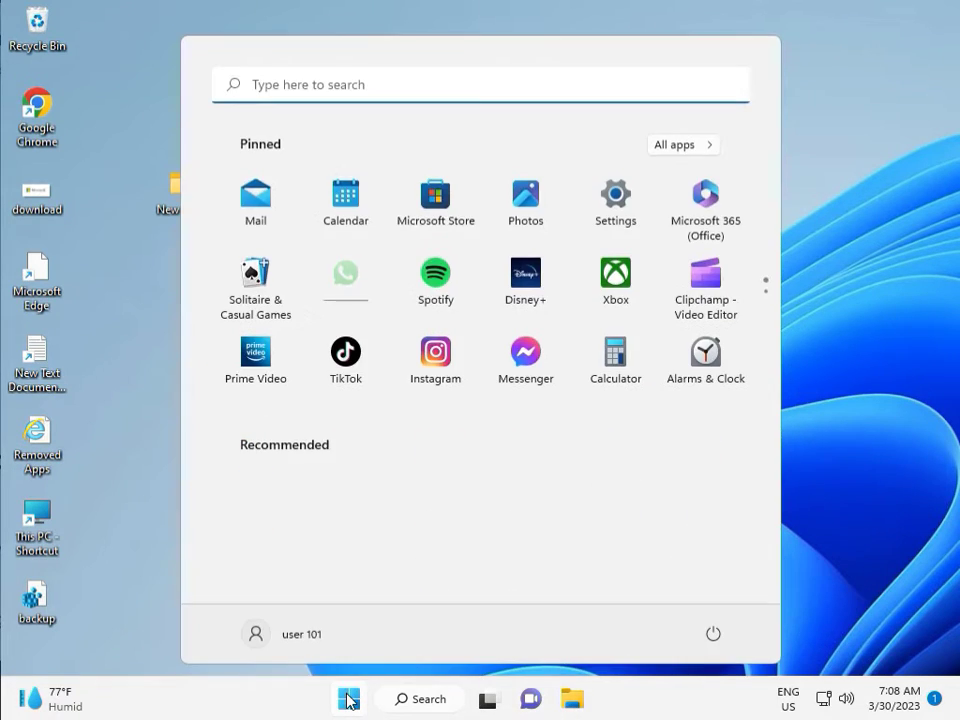
pyautogui.click(617, 198)
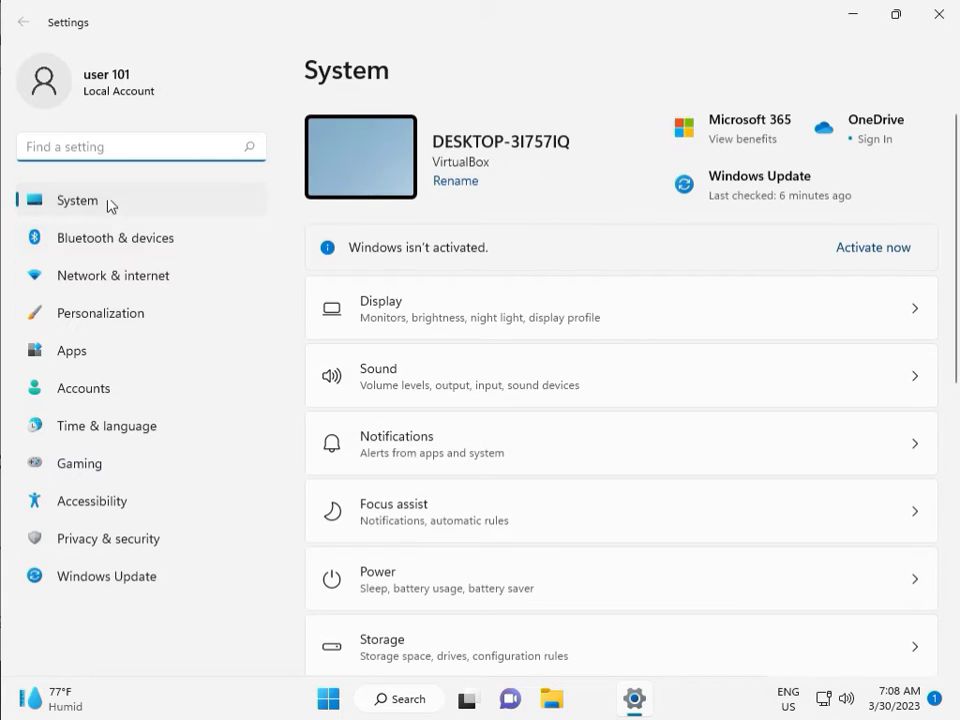
pyautogui.scroll(-3, 476, 508)
pyautogui.scroll(-1, 481, 540)
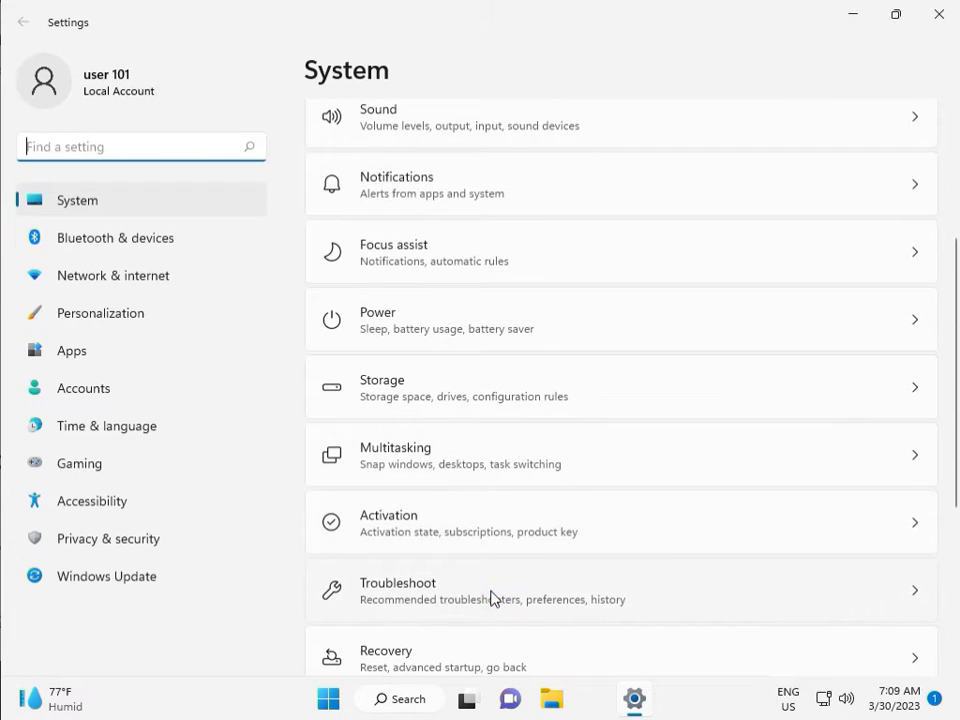
pyautogui.click(491, 590)
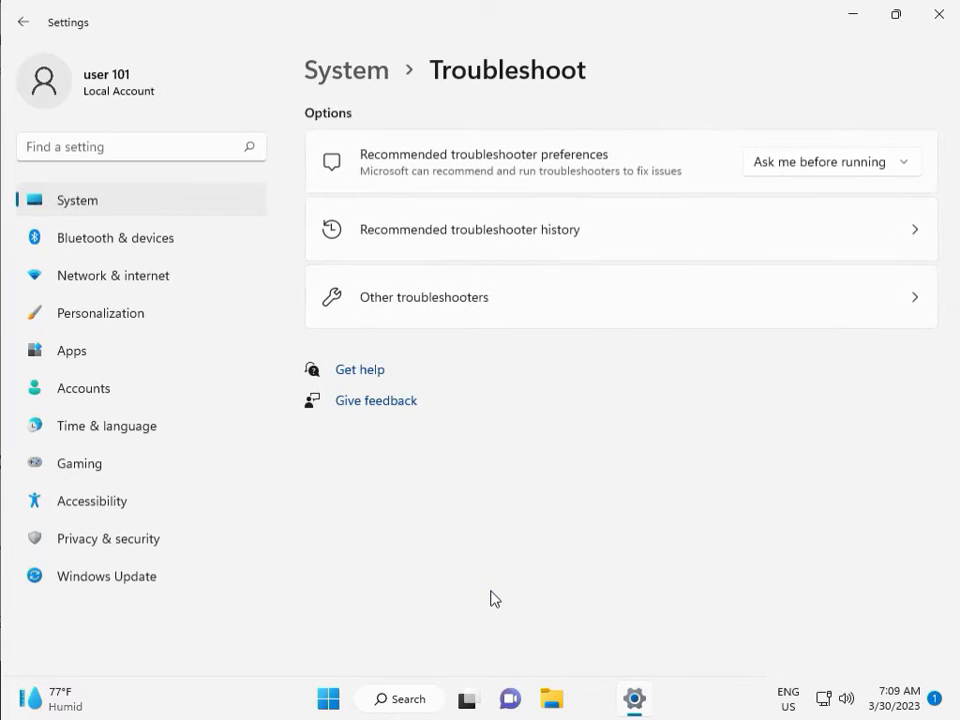
pyautogui.click(418, 303)
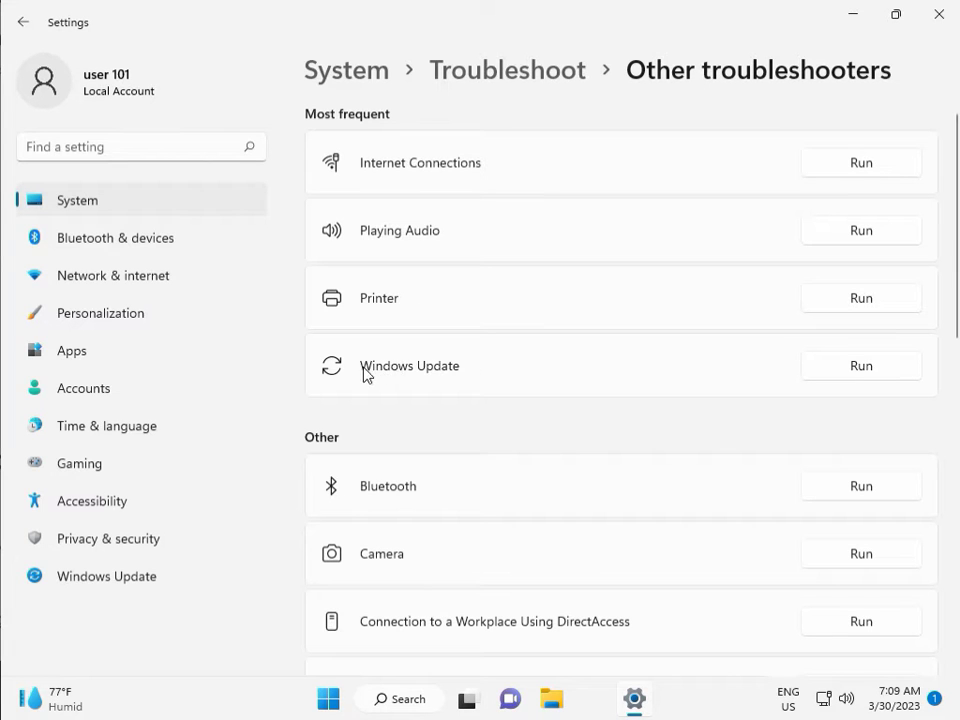
# - Run the Windows Update troubleshooter to completion, then close its report and Settings
pyautogui.click(857, 370)
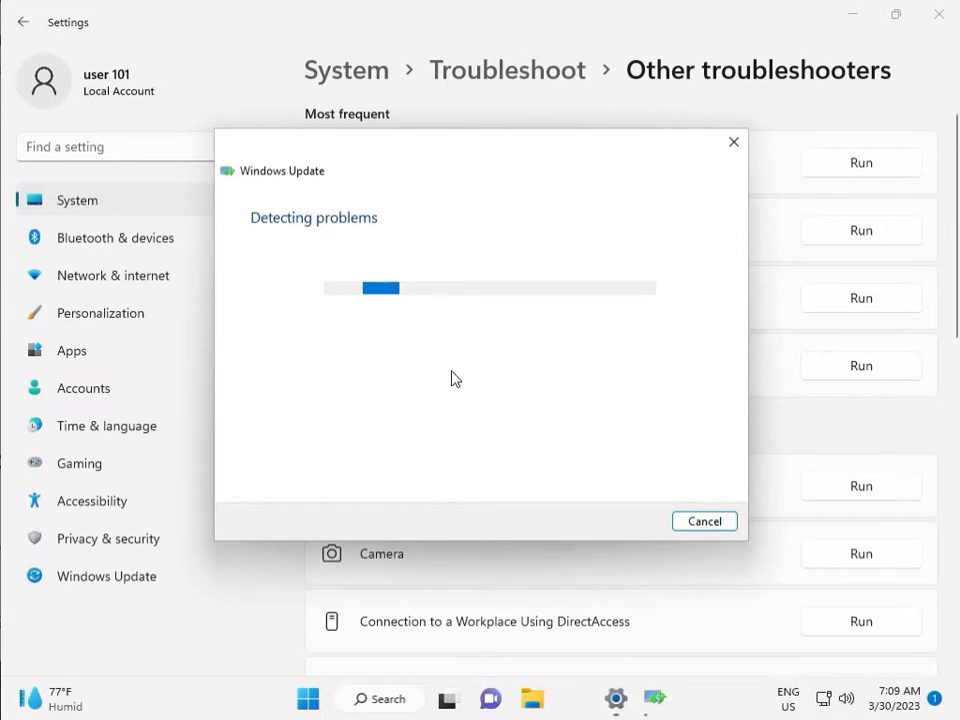
pyautogui.moveTo(452, 157); pyautogui.dragTo(326, 114)
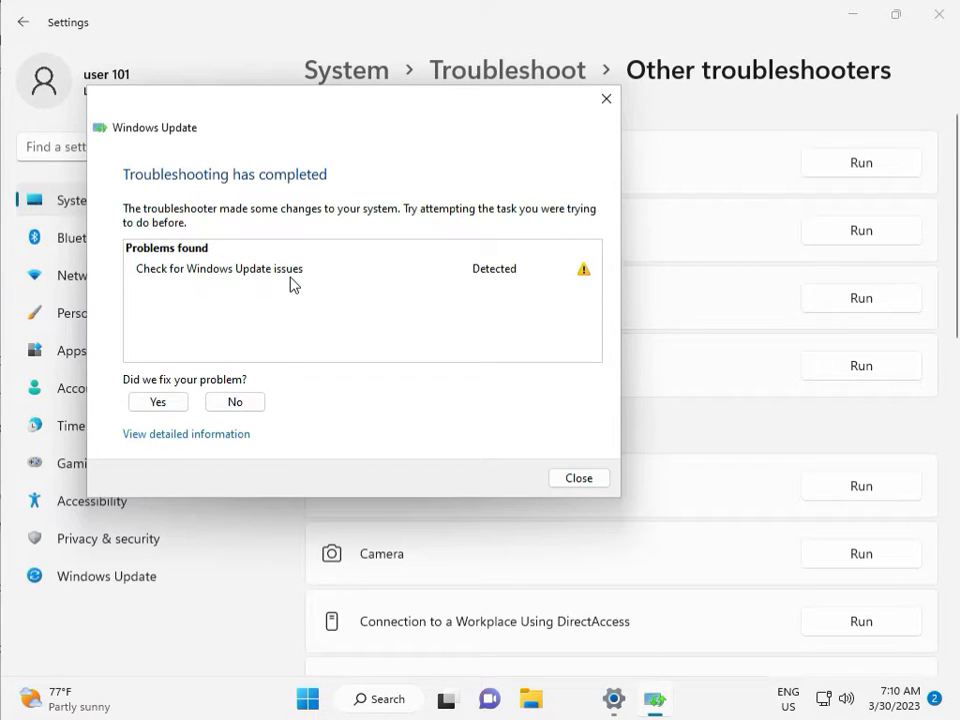
pyautogui.click(579, 480)
pyautogui.click(948, 26)
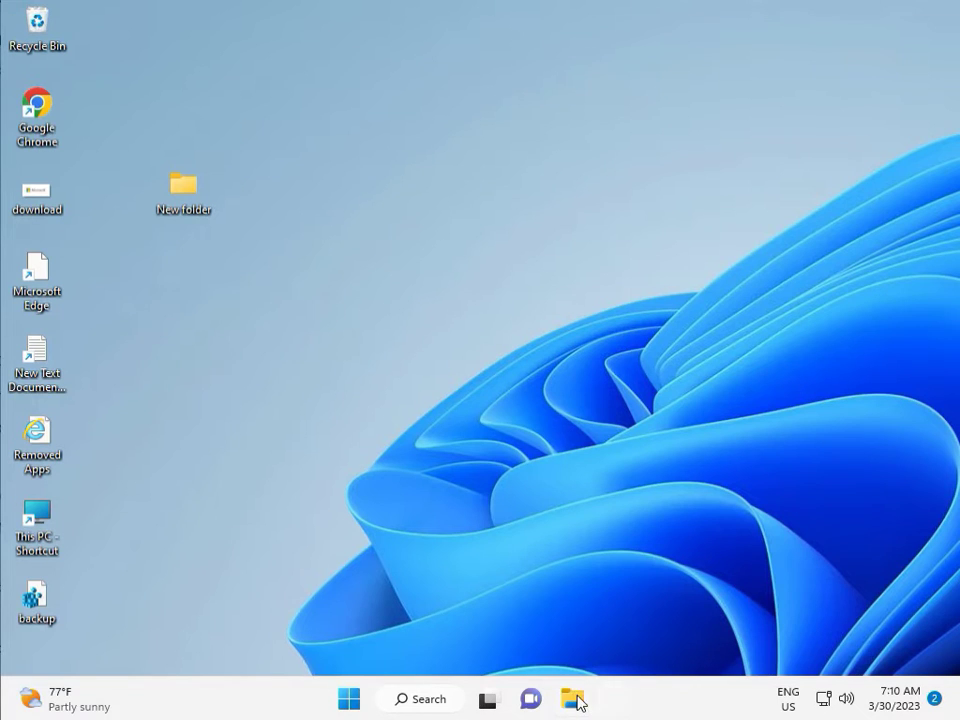
# - In File Explorer, open the Windows folder on Local Disk (C:)
pyautogui.click(574, 699)
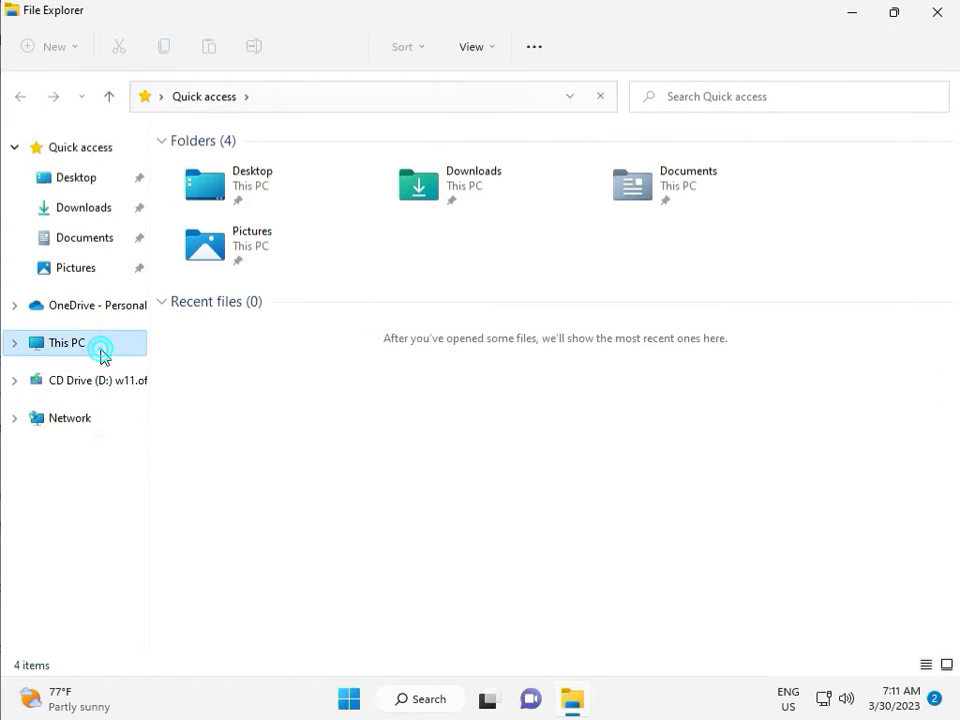
pyautogui.click(101, 354)
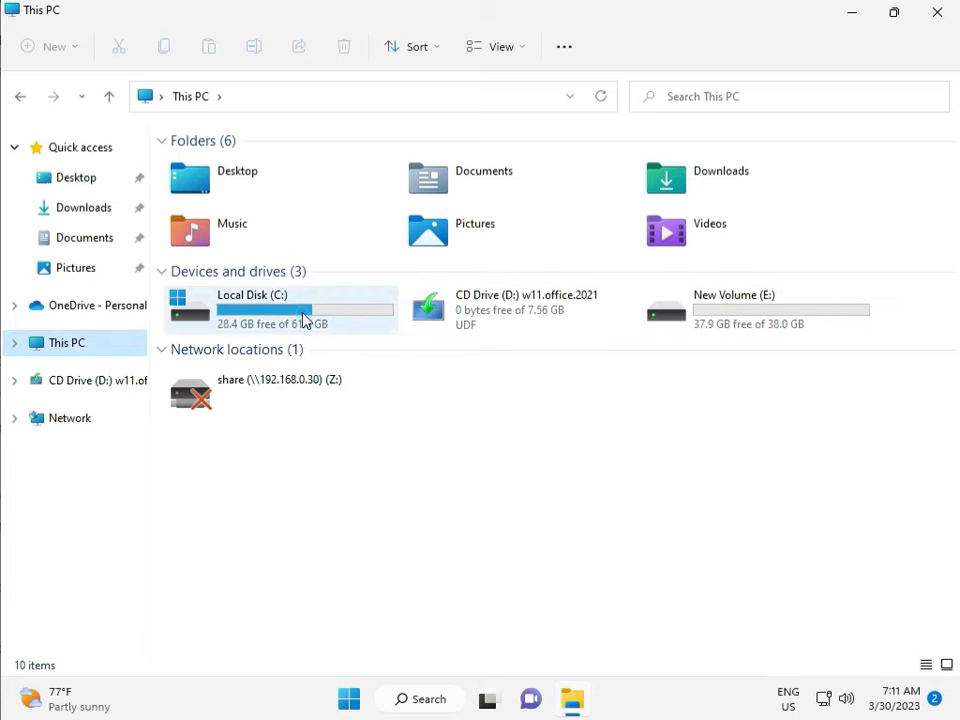
pyautogui.doubleClick(305, 318)
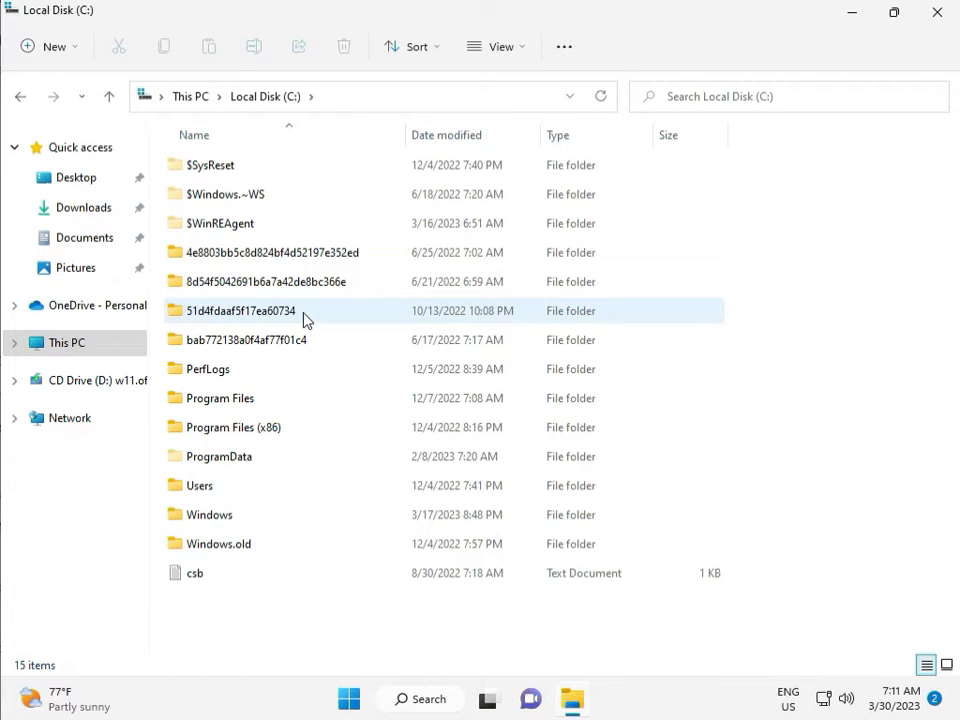
pyautogui.click(248, 517)
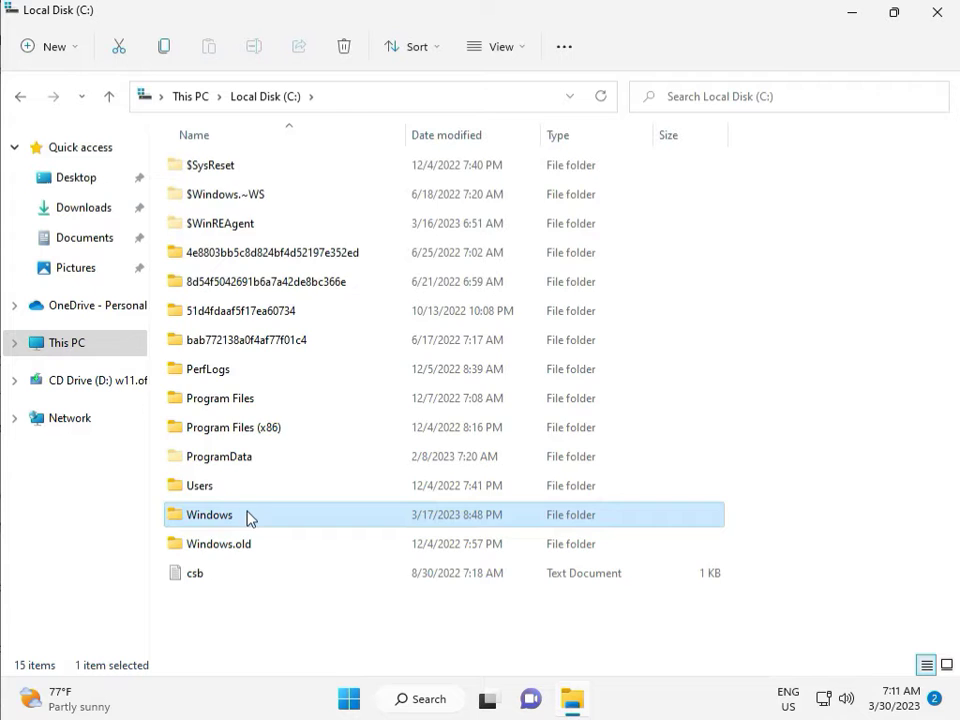
pyautogui.doubleClick(248, 516)
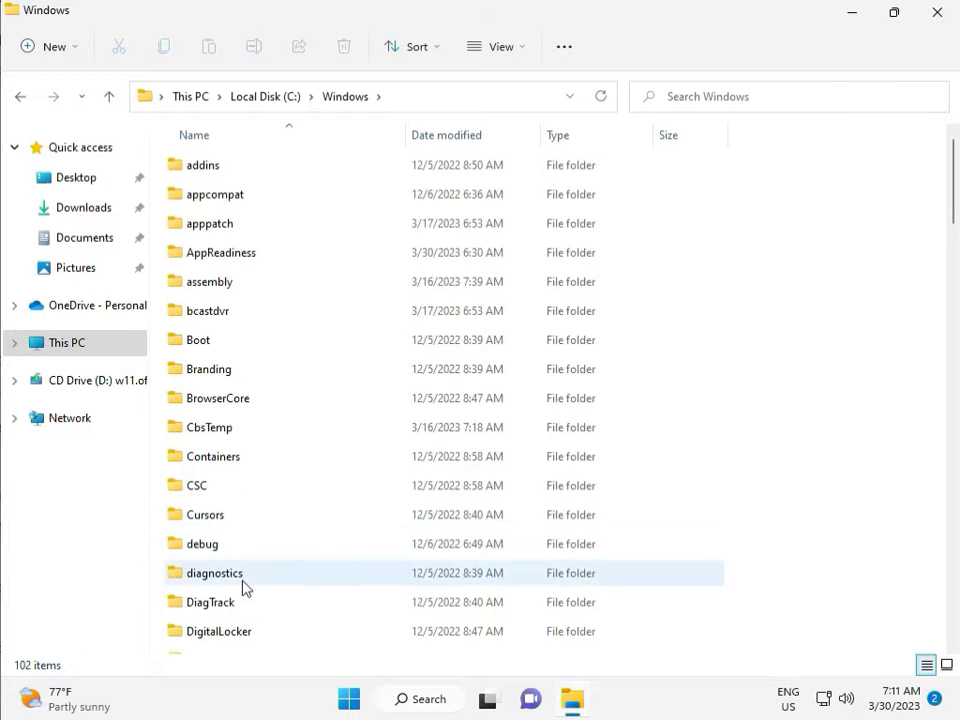
# - Open the SoftwareDistribution folder inside C:\Windows
pyautogui.scroll(-8, 340, 570)
pyautogui.scroll(-3, 348, 572)
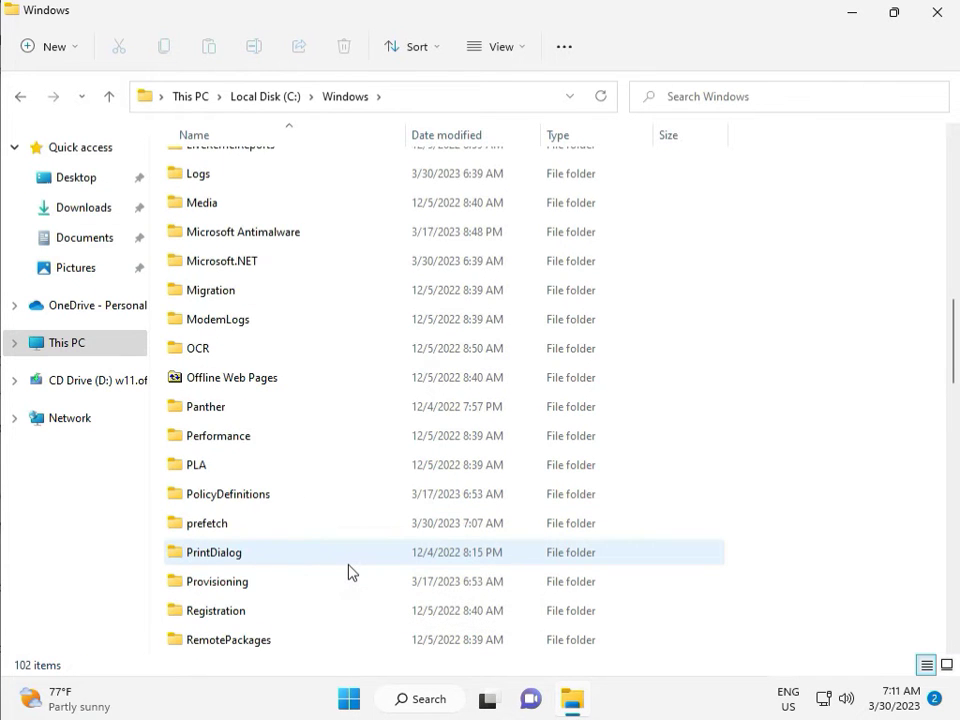
pyautogui.scroll(-4, 348, 572)
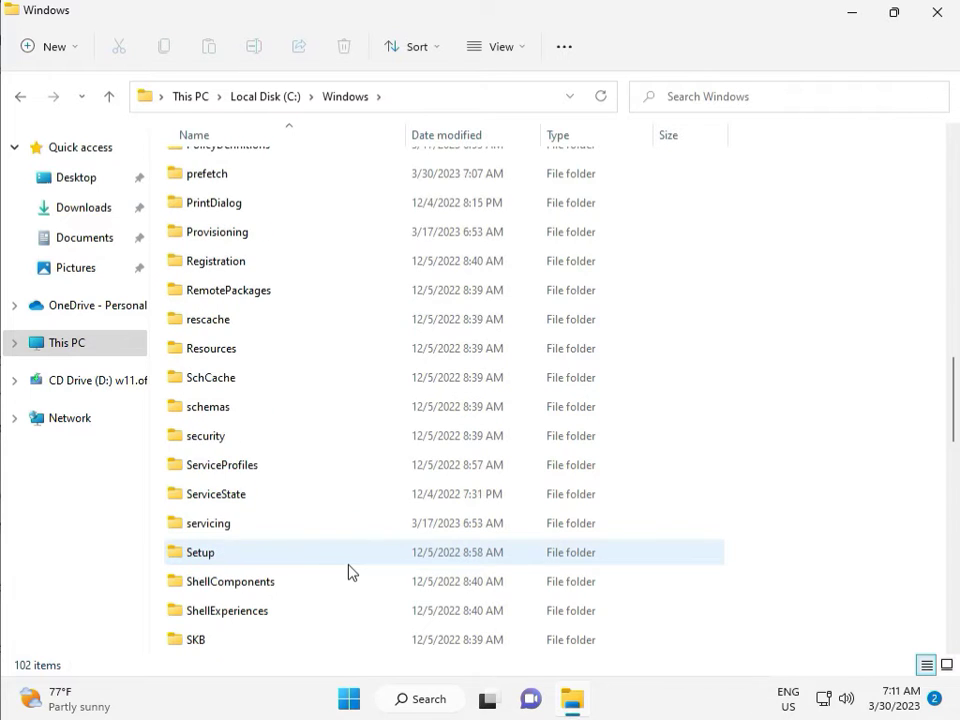
pyautogui.scroll(-2, 345, 568)
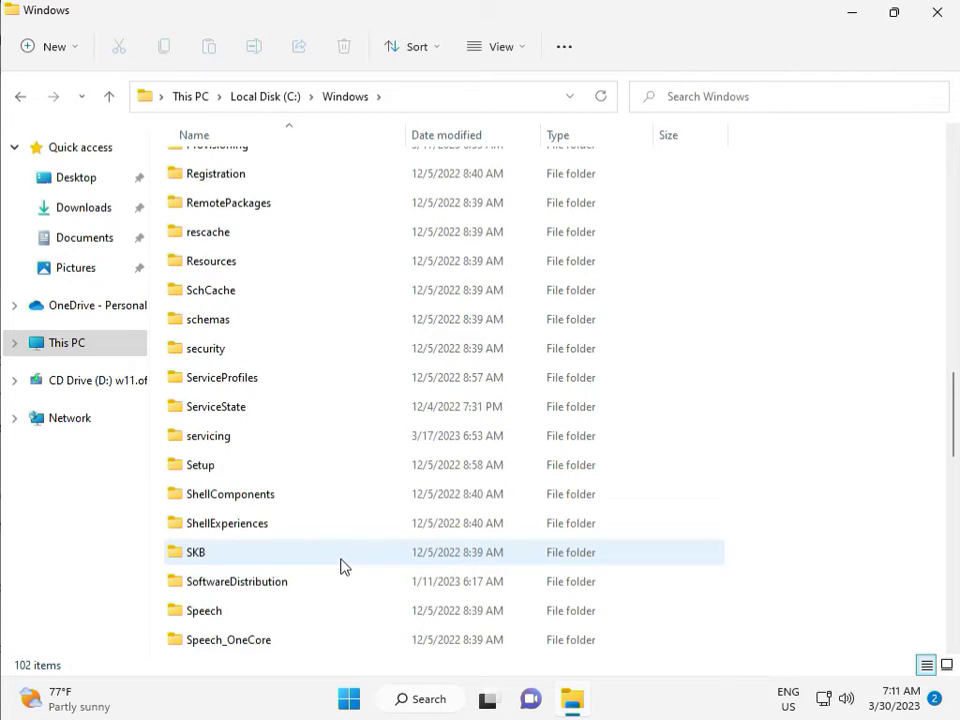
pyautogui.click(262, 498)
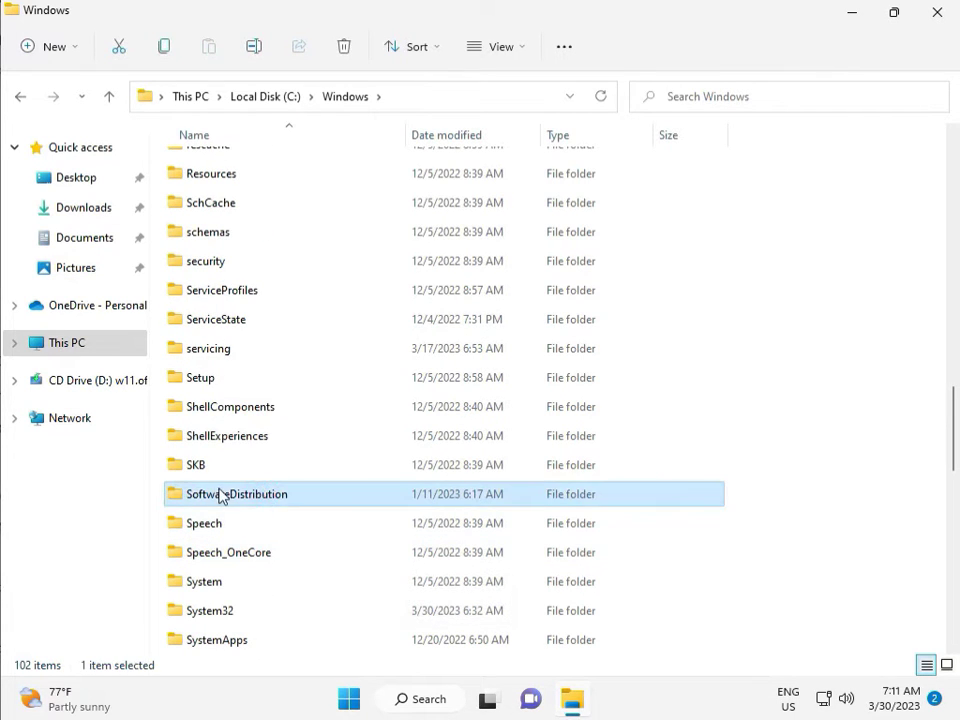
pyautogui.doubleClick(248, 499)
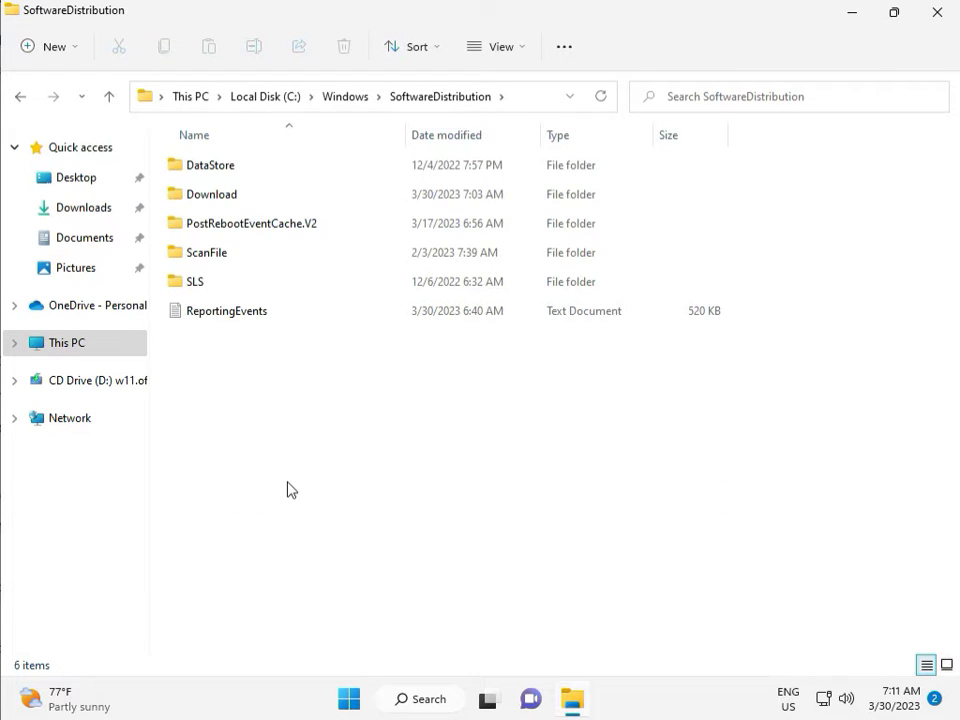
pyautogui.moveTo(498, 717)
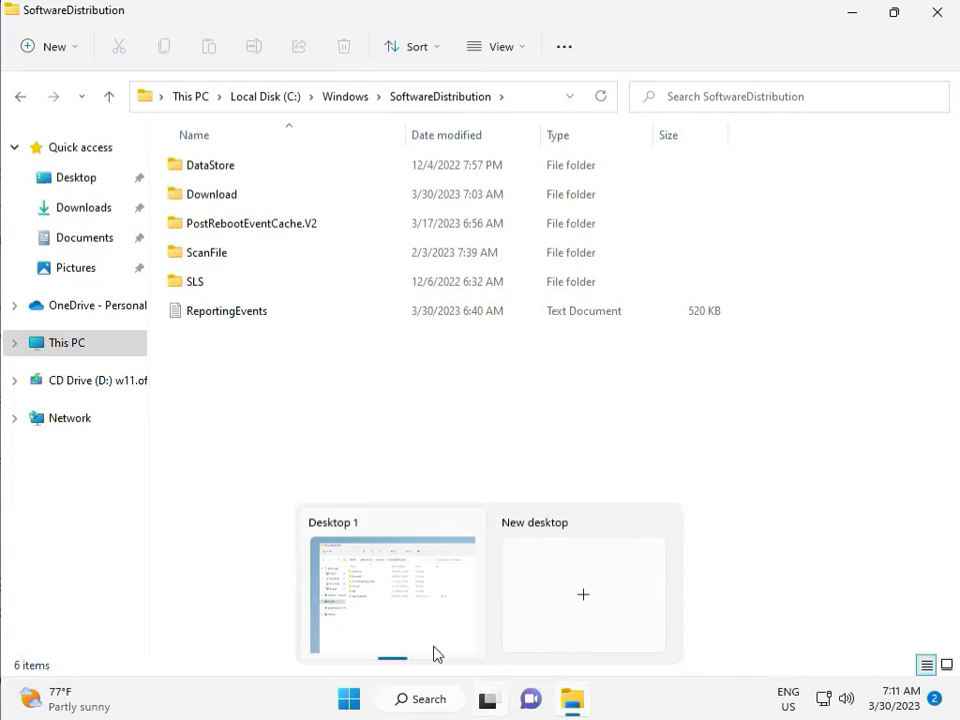
pyautogui.click(291, 415)
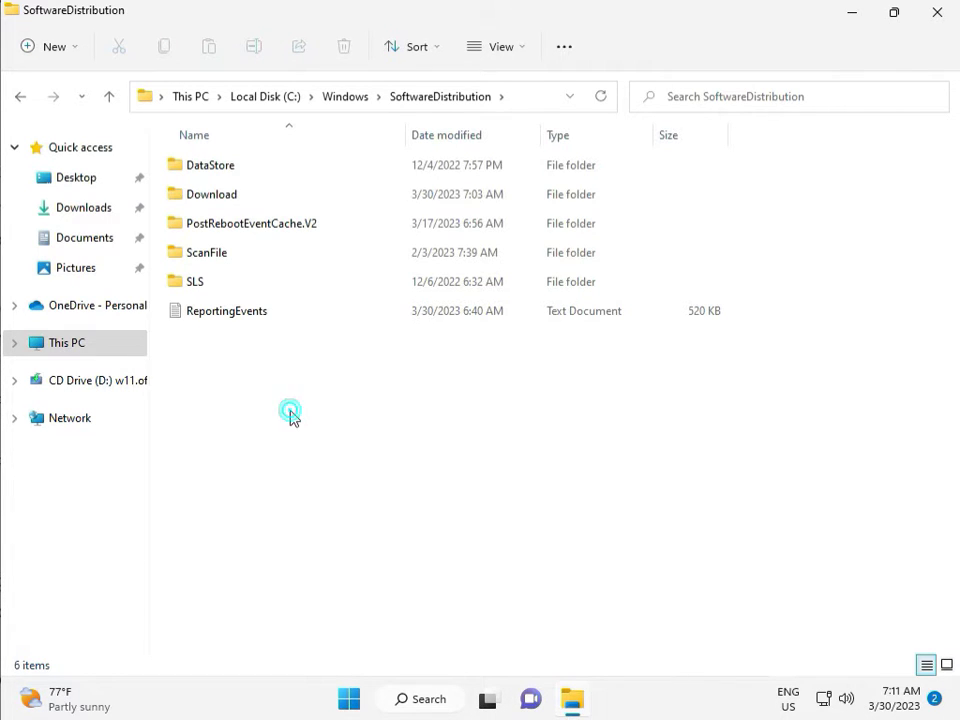
# - Delete everything in SoftwareDistribution\Download with admin permission, then close File Explorer
pyautogui.doubleClick(243, 197)
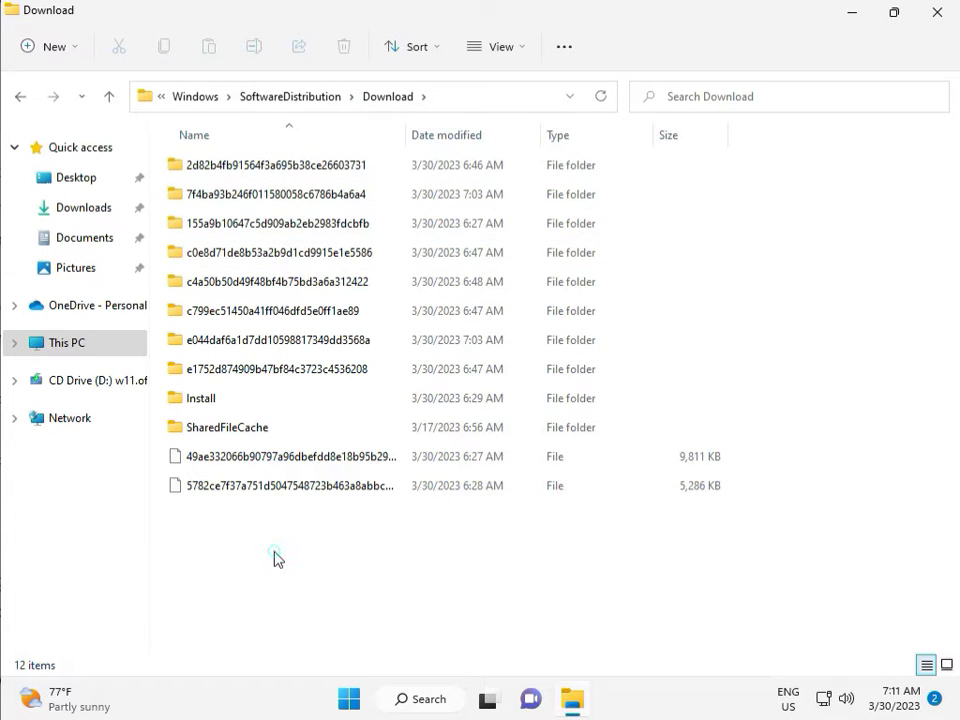
pyautogui.moveTo(274, 551); pyautogui.dragTo(287, 176)
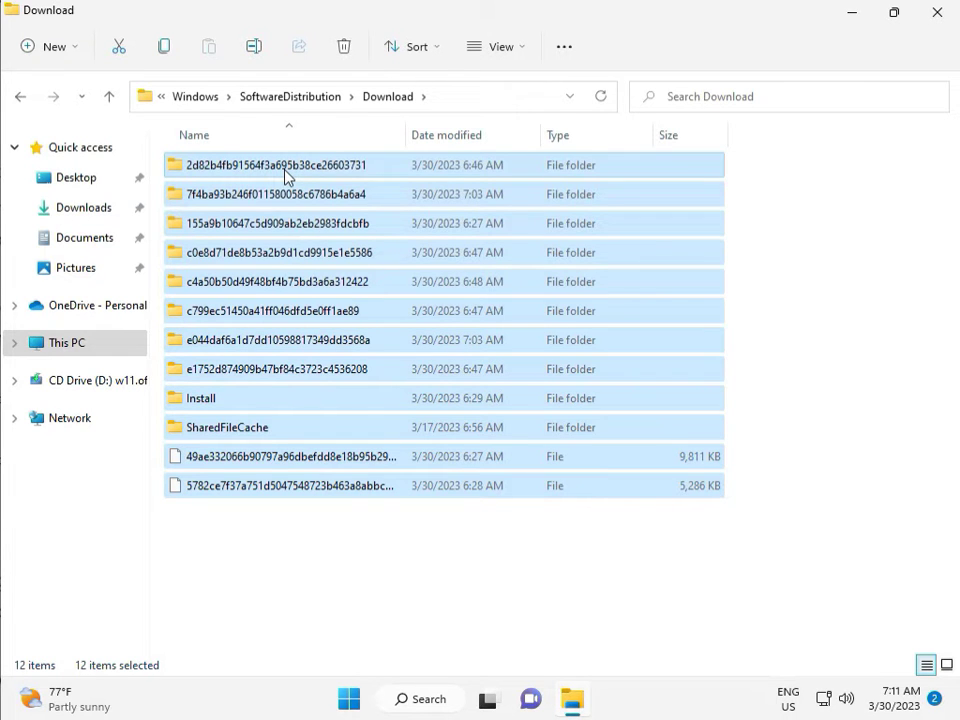
pyautogui.press('Delete')
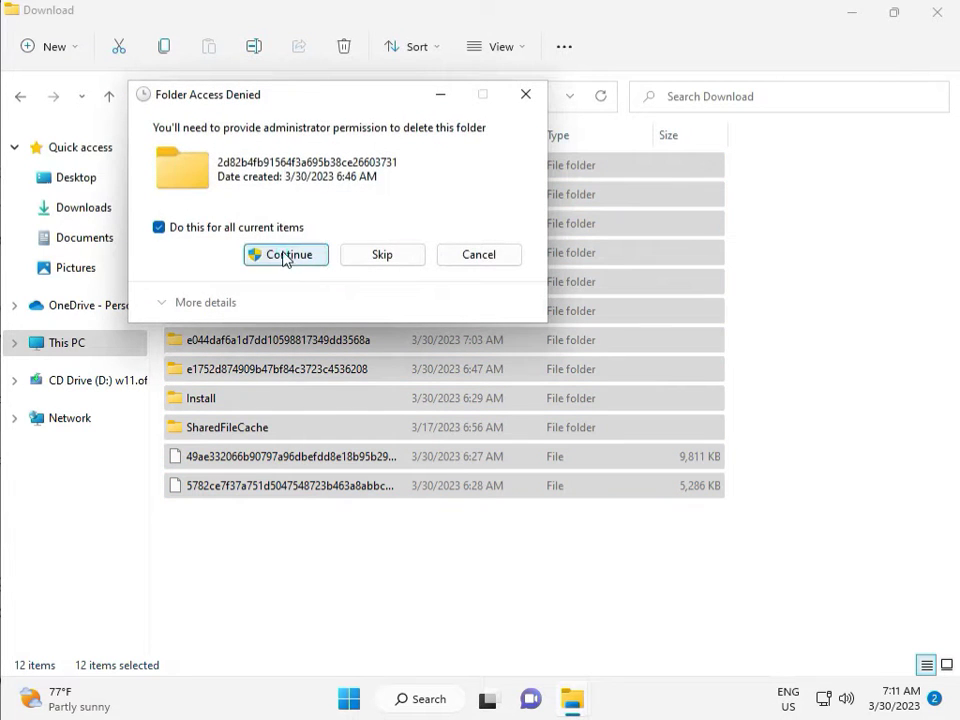
pyautogui.click(284, 256)
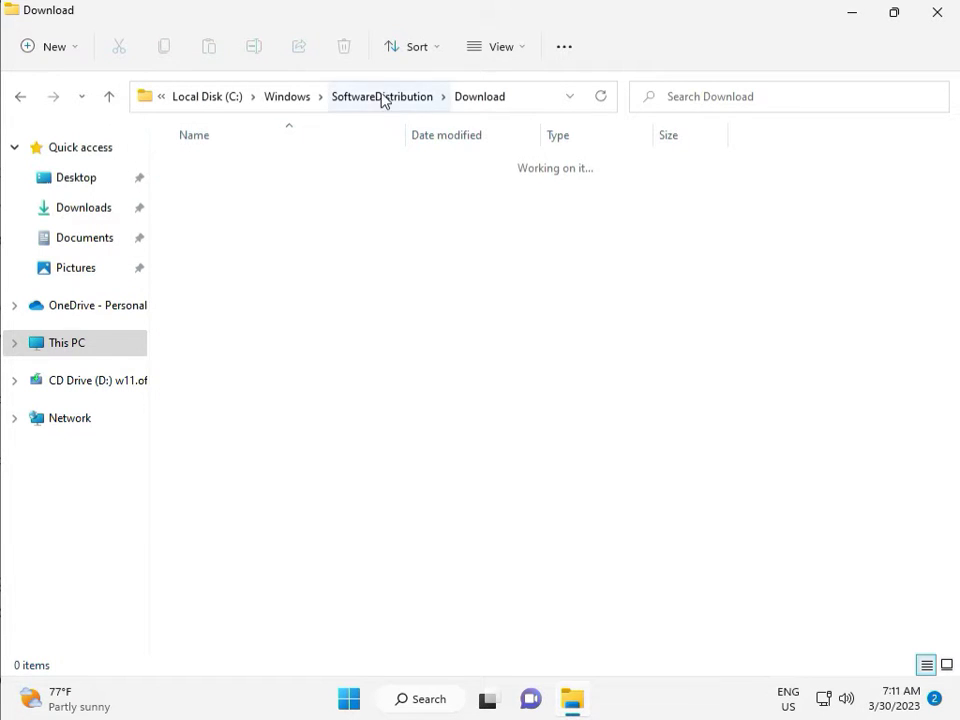
pyautogui.click(381, 96)
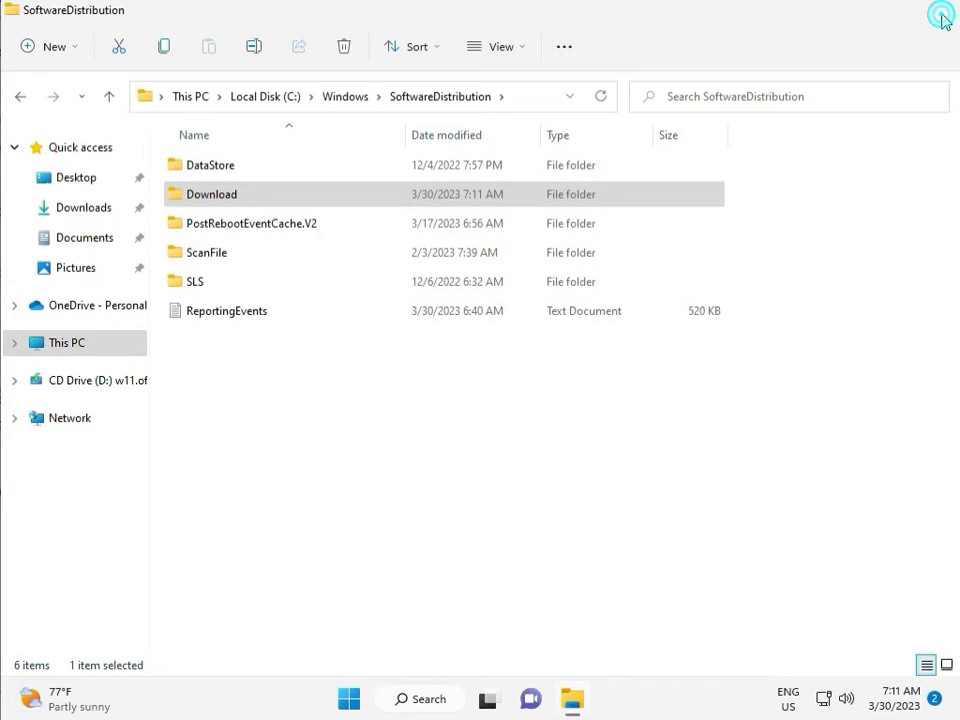
pyautogui.click(937, 14)
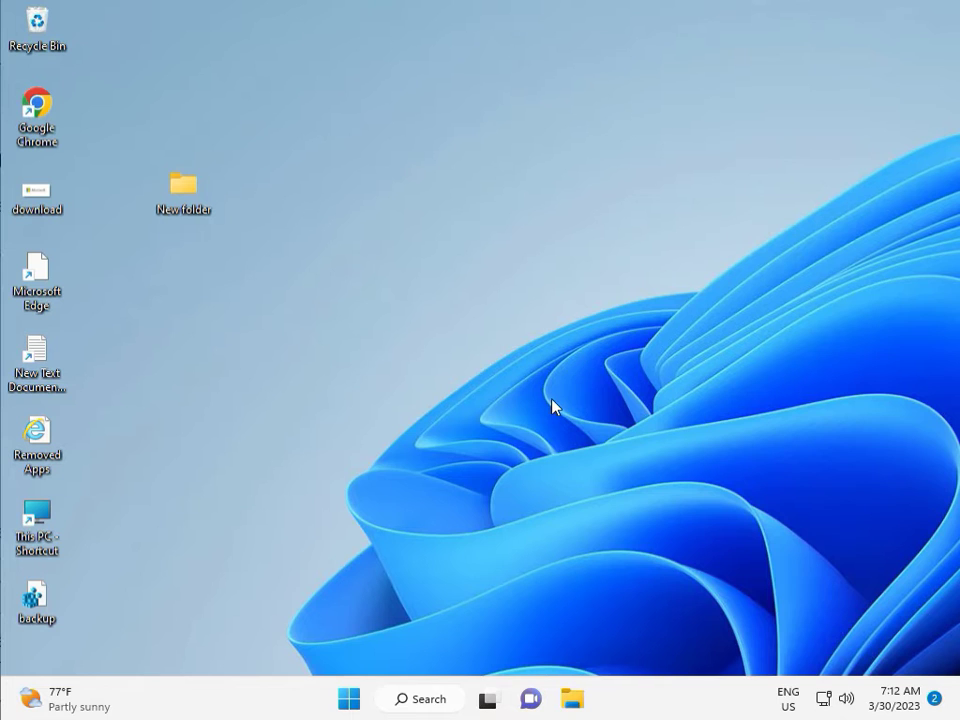
# - Launch the Services console and restart the Windows Update service
pyautogui.press('super+r')
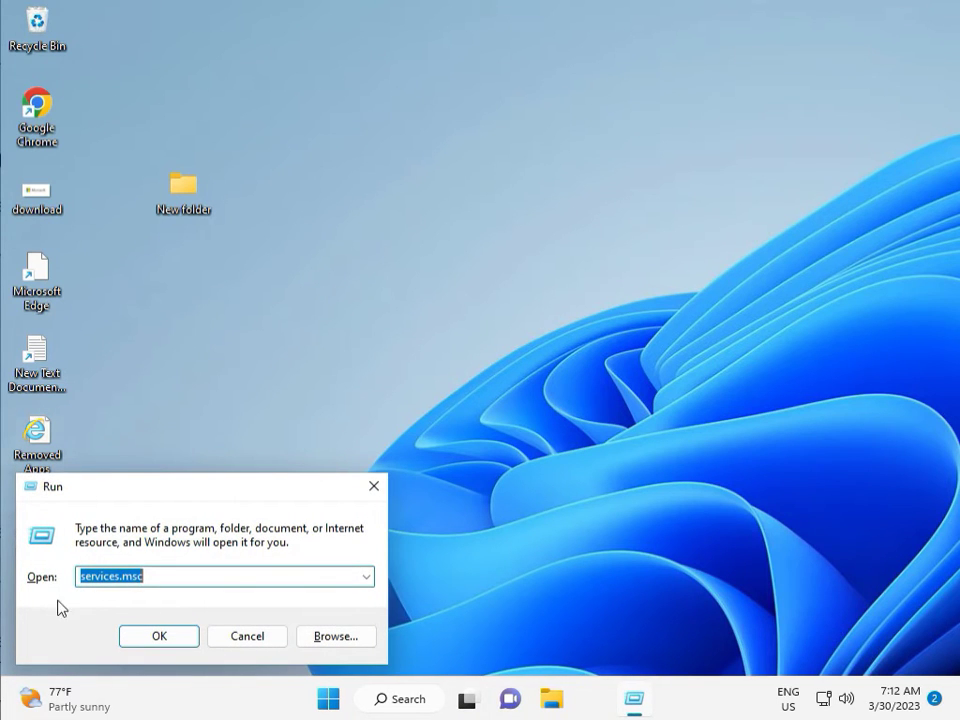
pyautogui.click(158, 636)
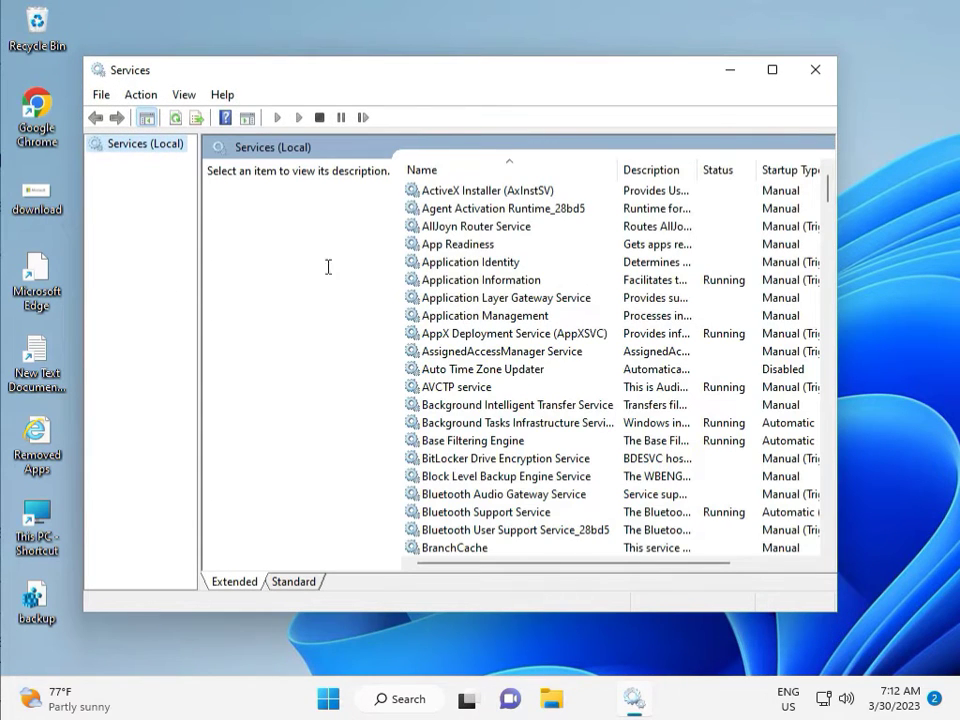
pyautogui.click(531, 299)
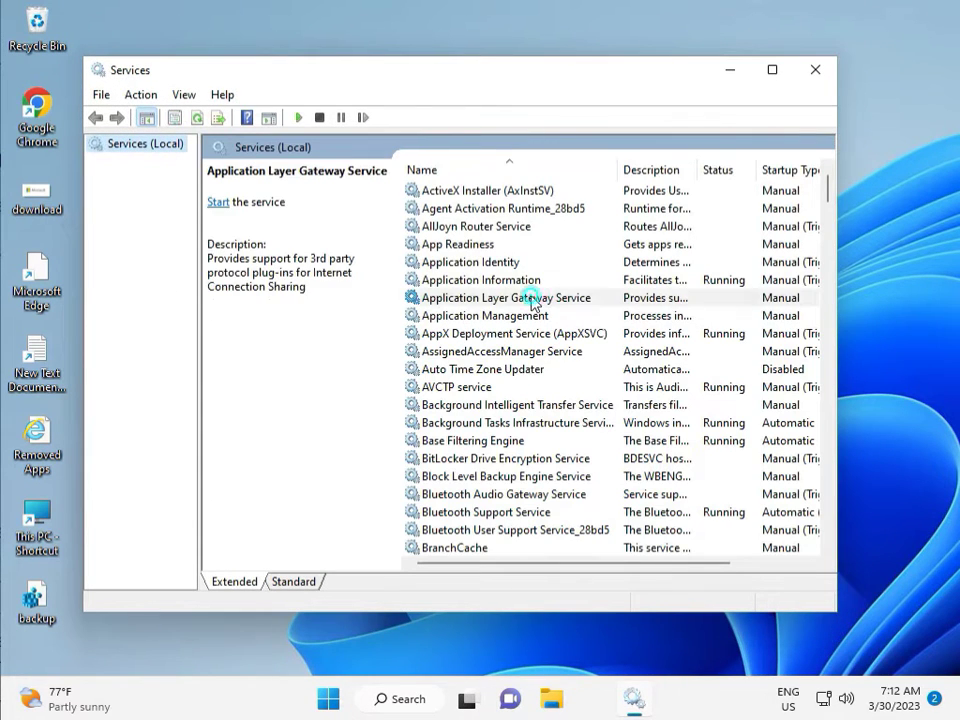
pyautogui.press('w')
pyautogui.scroll(-3, 500, 400)
pyautogui.scroll(-7, 494, 500)
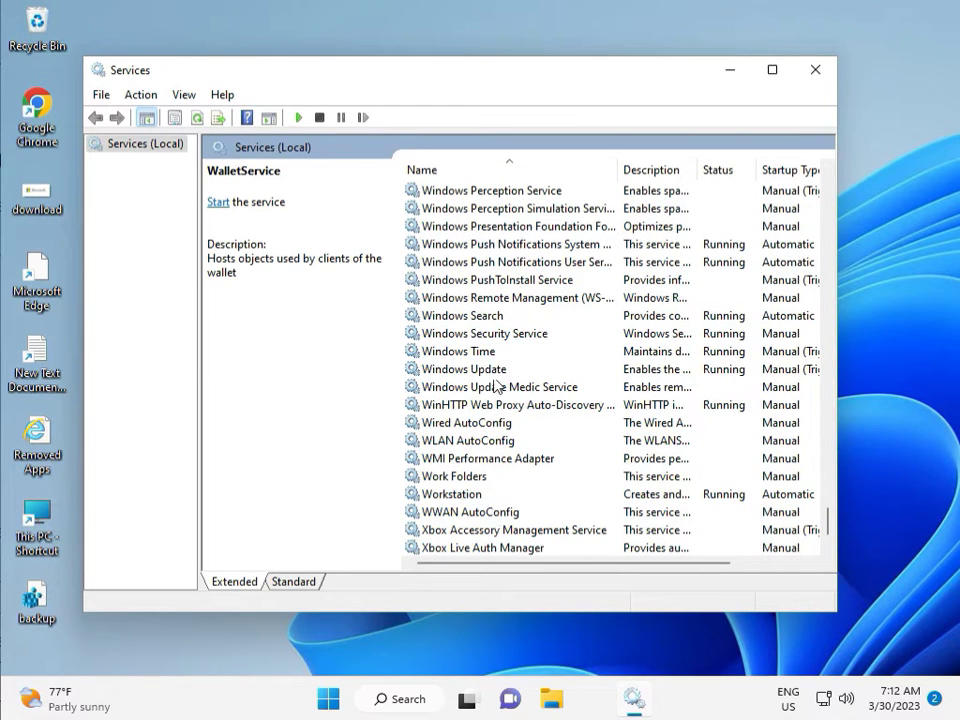
pyautogui.click(497, 369)
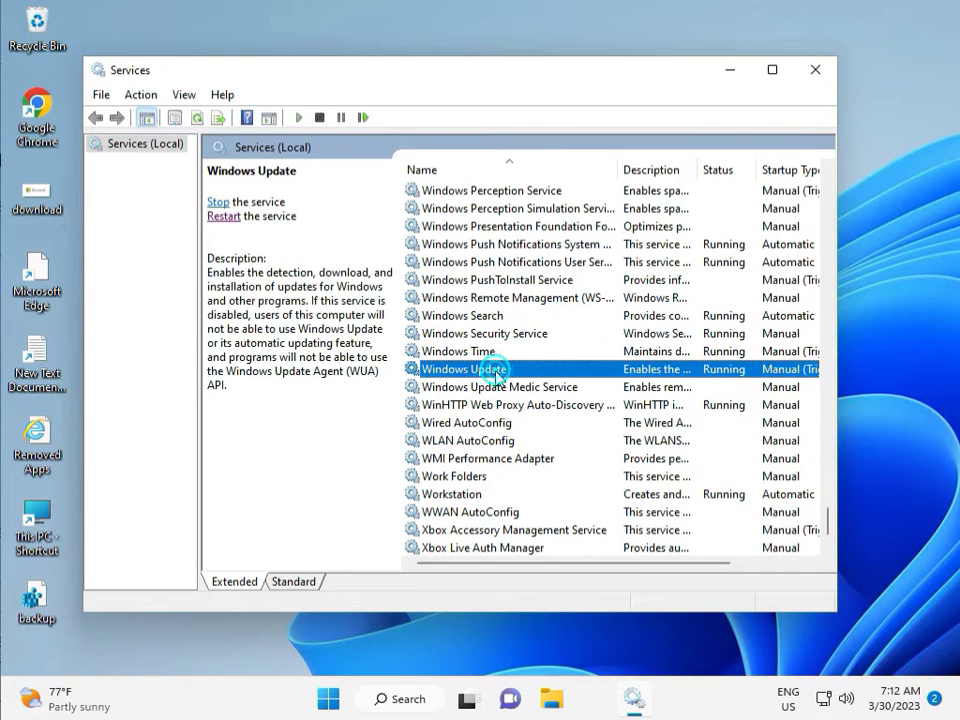
pyautogui.click(217, 202)
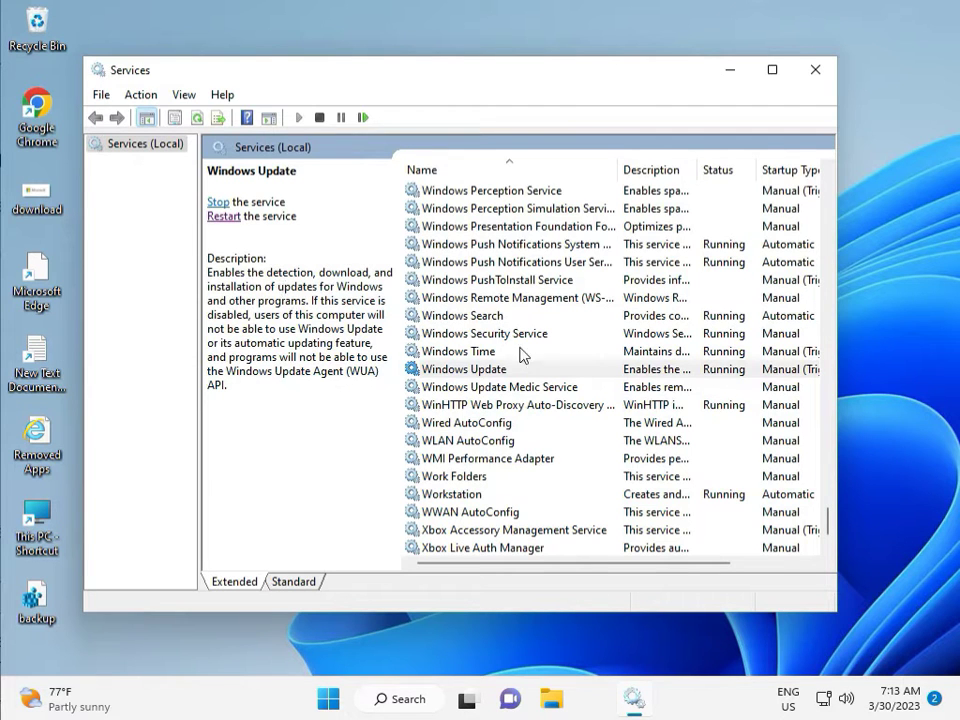
# - Set the Windows Update service's startup type to Automatic, then close Services
pyautogui.doubleClick(489, 370)
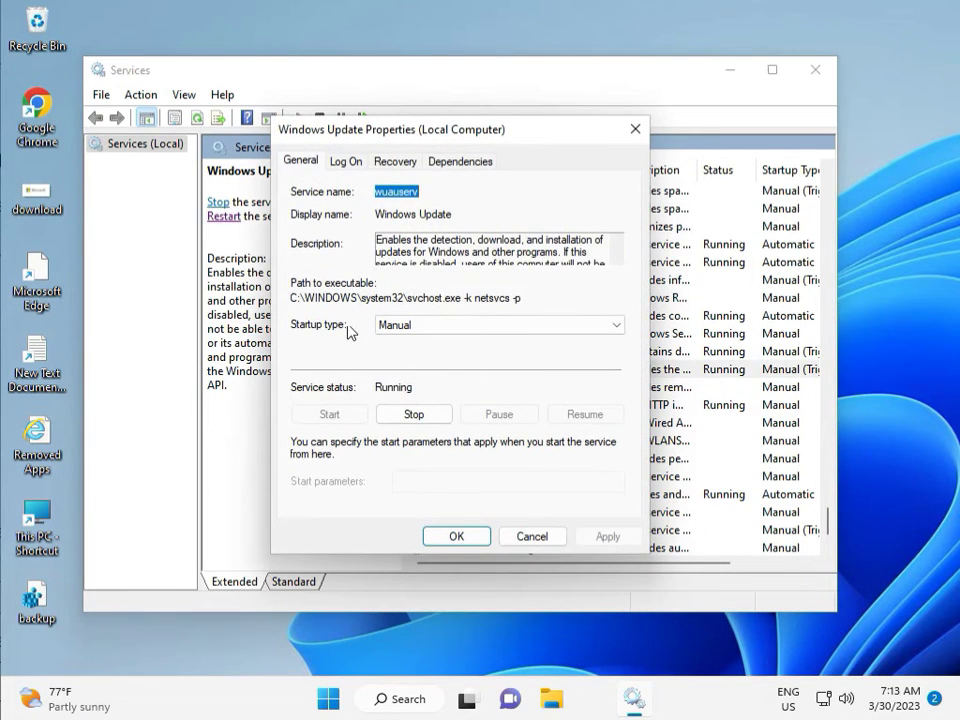
pyautogui.click(396, 325)
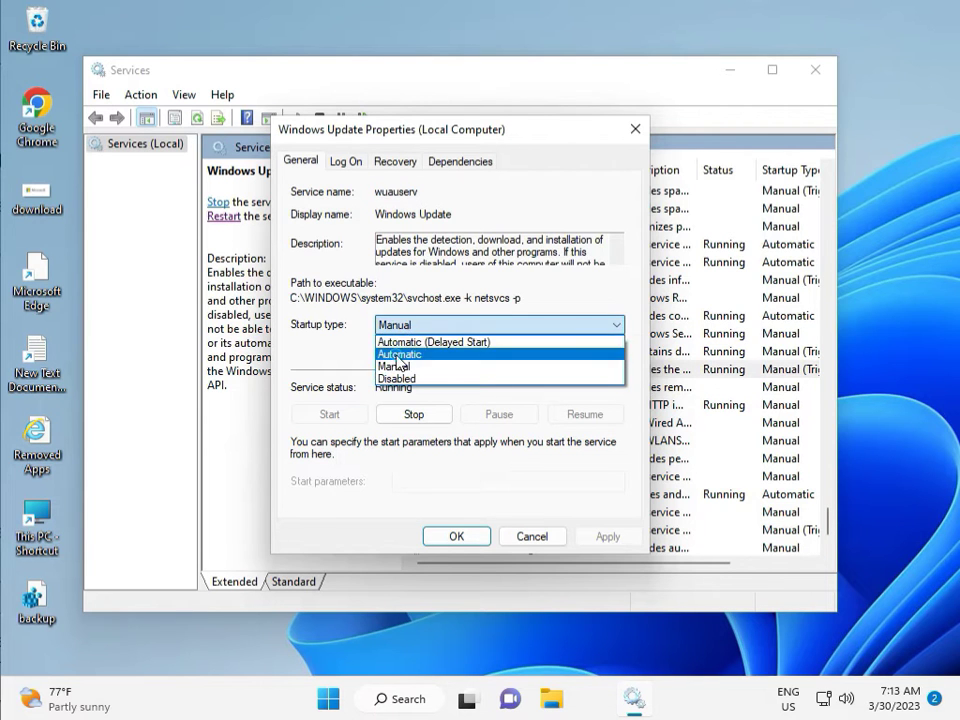
pyautogui.click(398, 355)
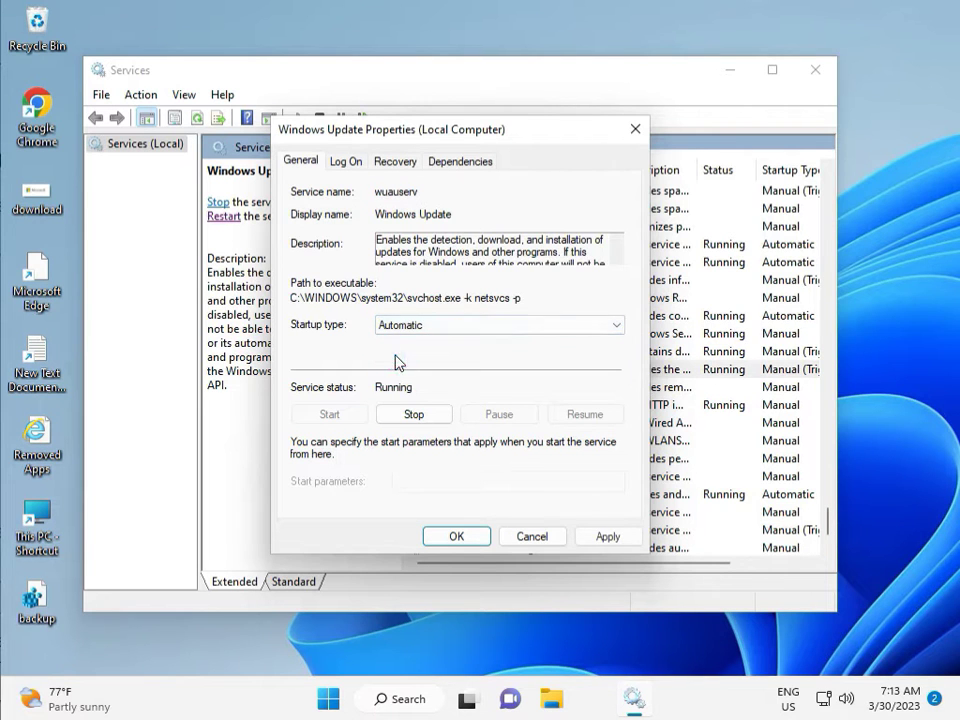
pyautogui.click(608, 537)
pyautogui.click(456, 537)
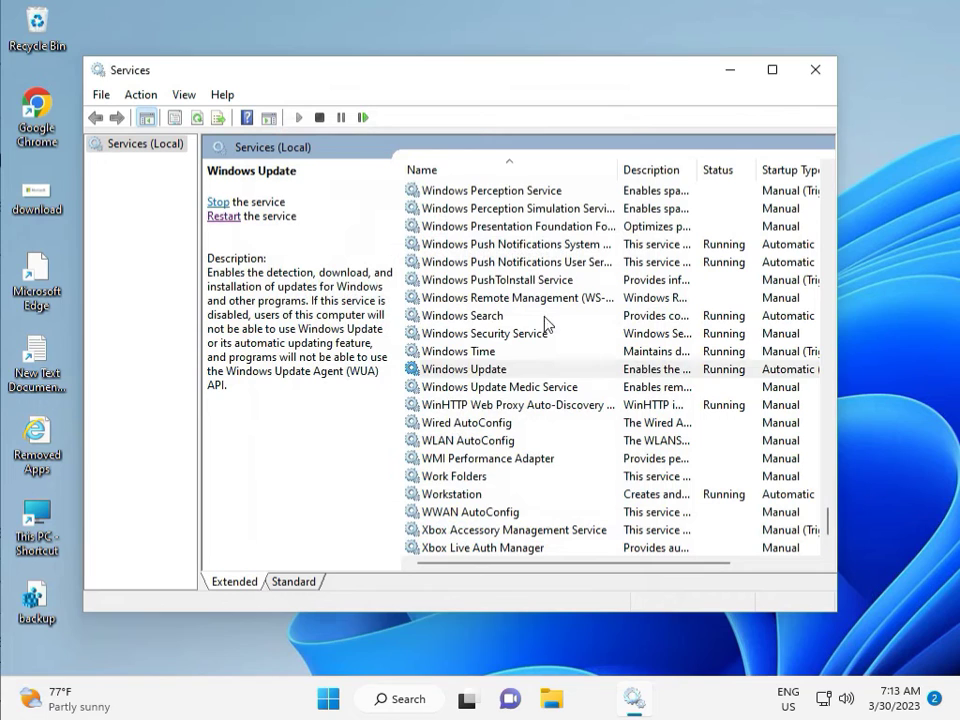
pyautogui.click(815, 70)
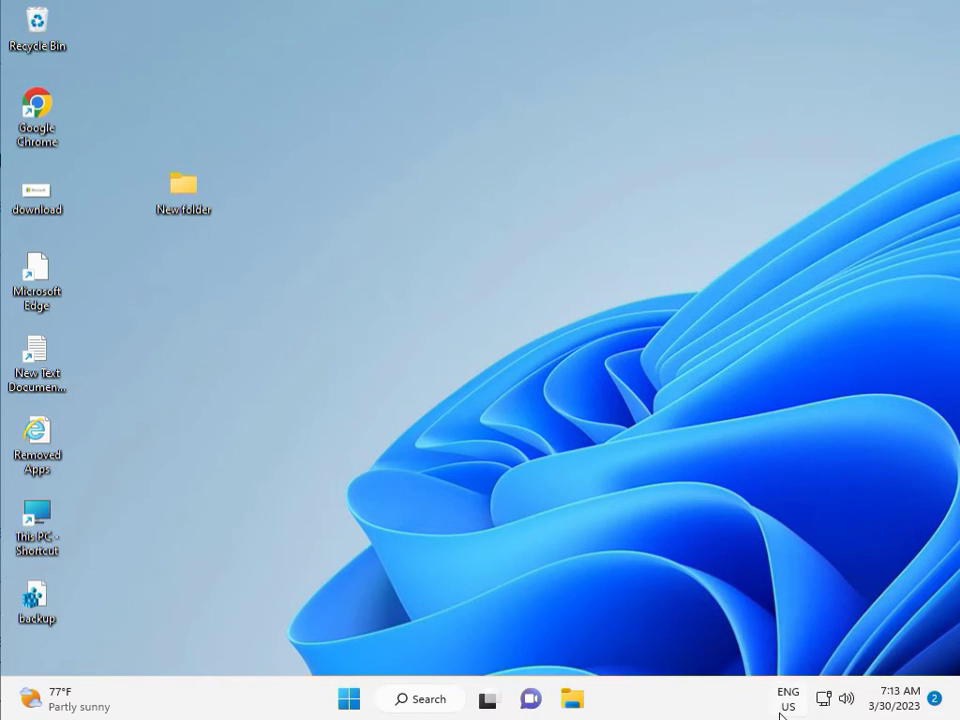
# - Launch regedit from the Run box and approve the User Account Control prompt
pyautogui.click(536, 507)
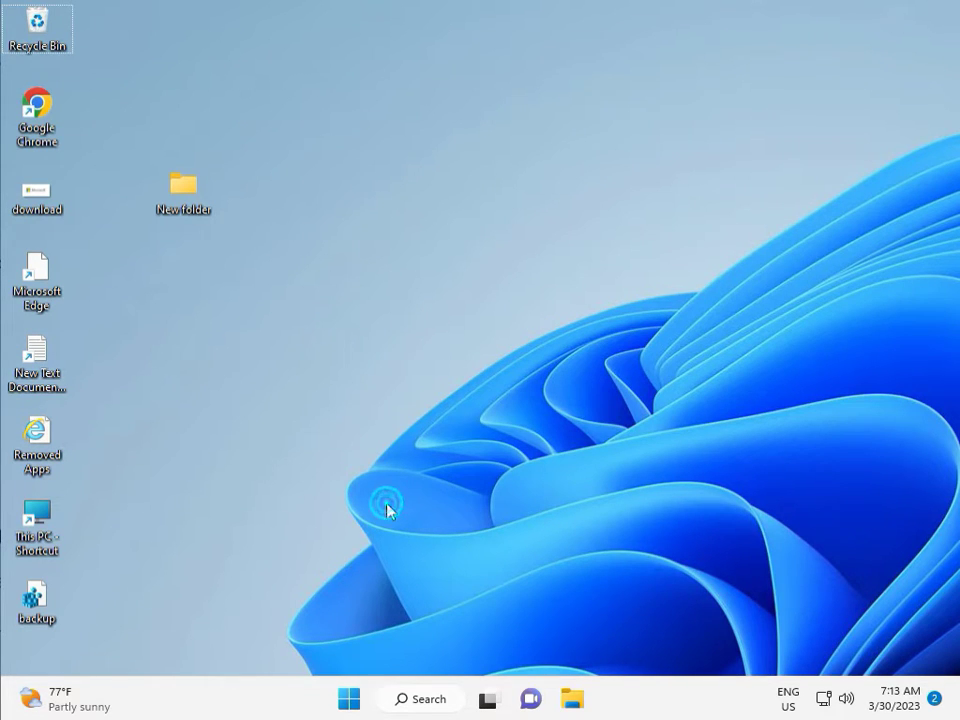
pyautogui.press('super+r')
pyautogui.write('r')
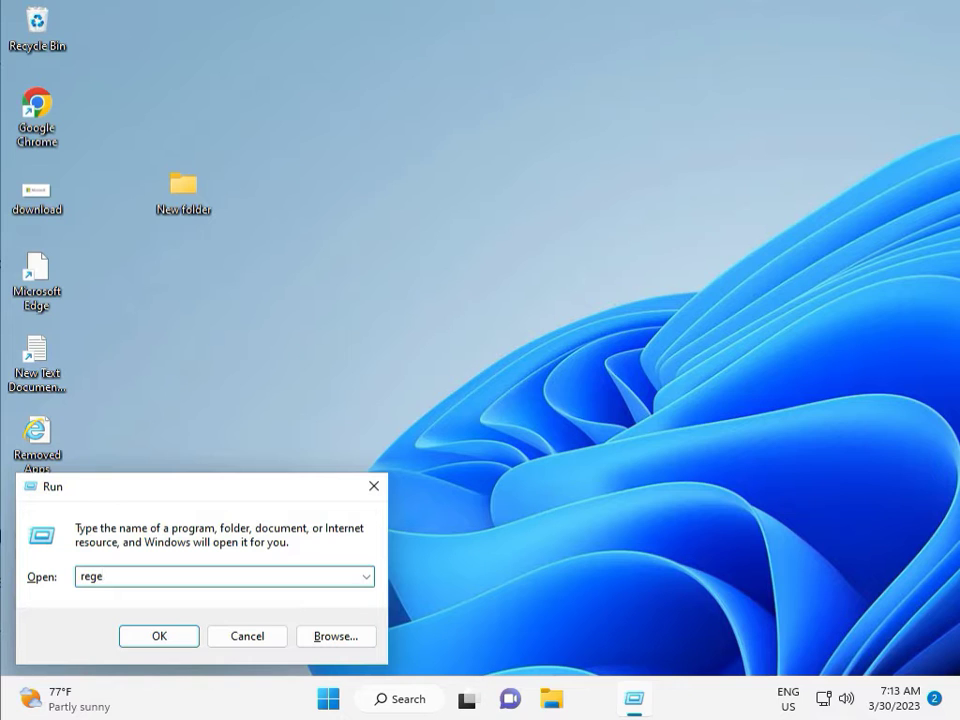
pyautogui.write('egedit')
pyautogui.press('Return')
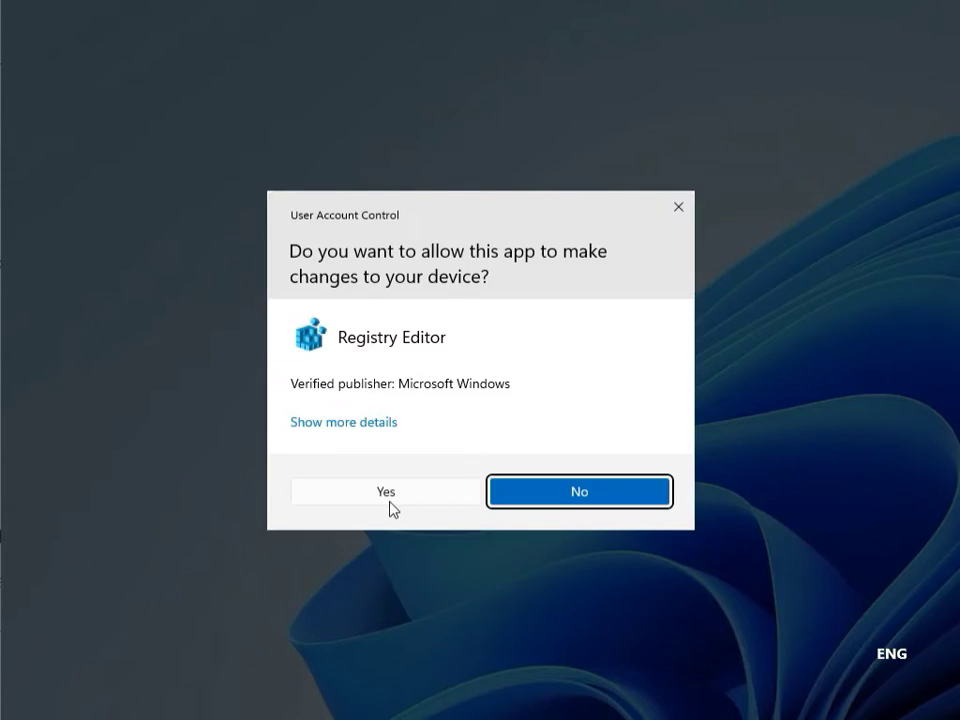
pyautogui.click(376, 495)
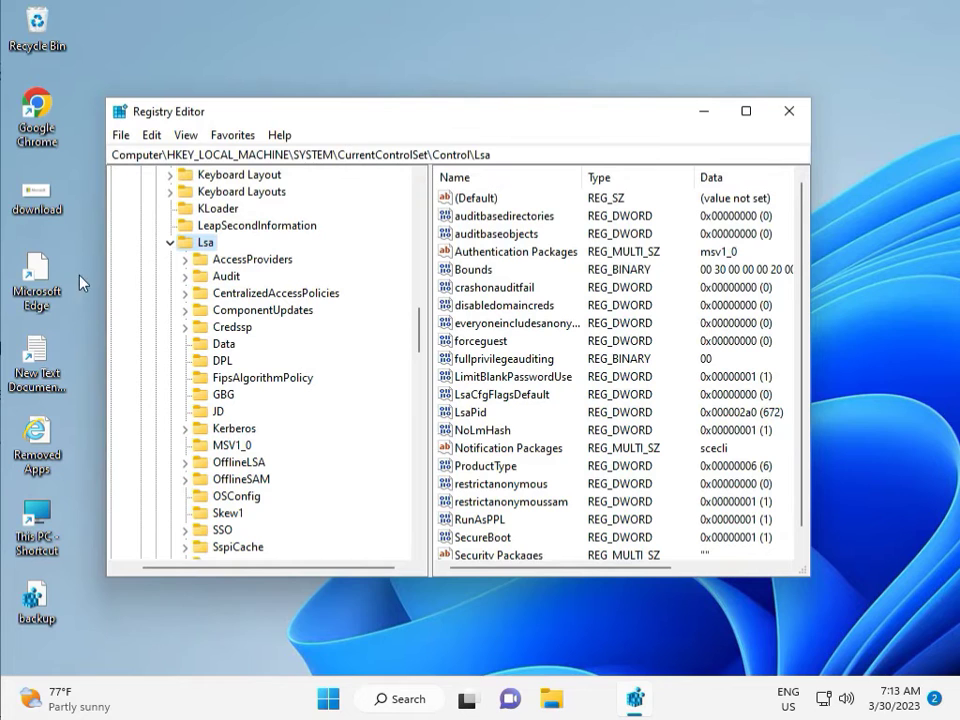
# - Collapse the Lsa, SYSTEM and HKEY_LOCAL_MACHINE keys in the registry tree
pyautogui.click(170, 242)
pyautogui.scroll(20, 170, 260)
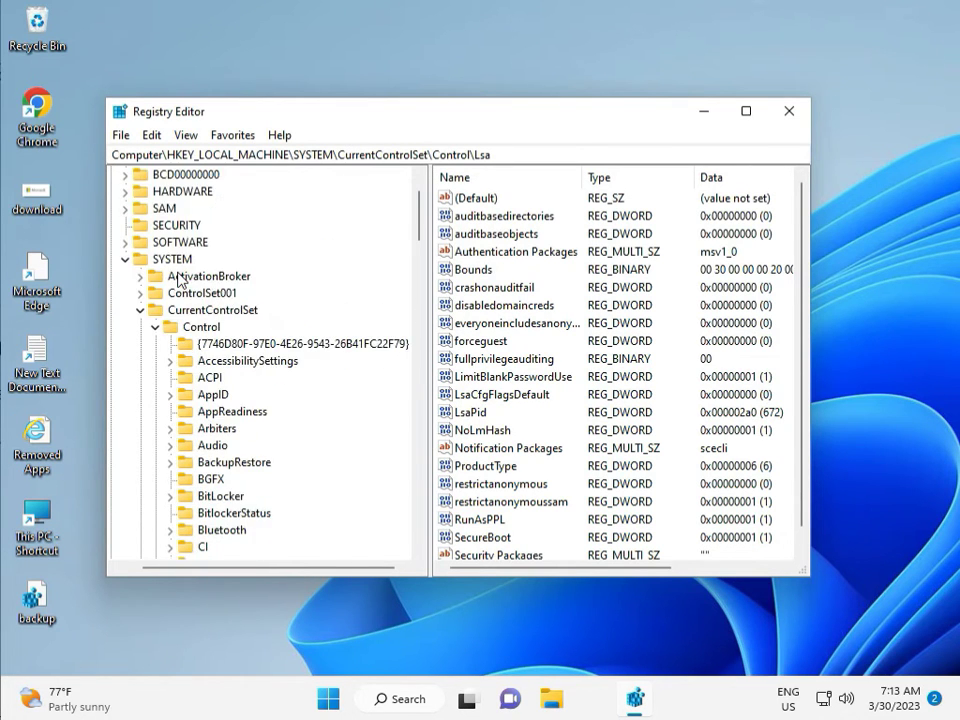
pyautogui.click(124, 327)
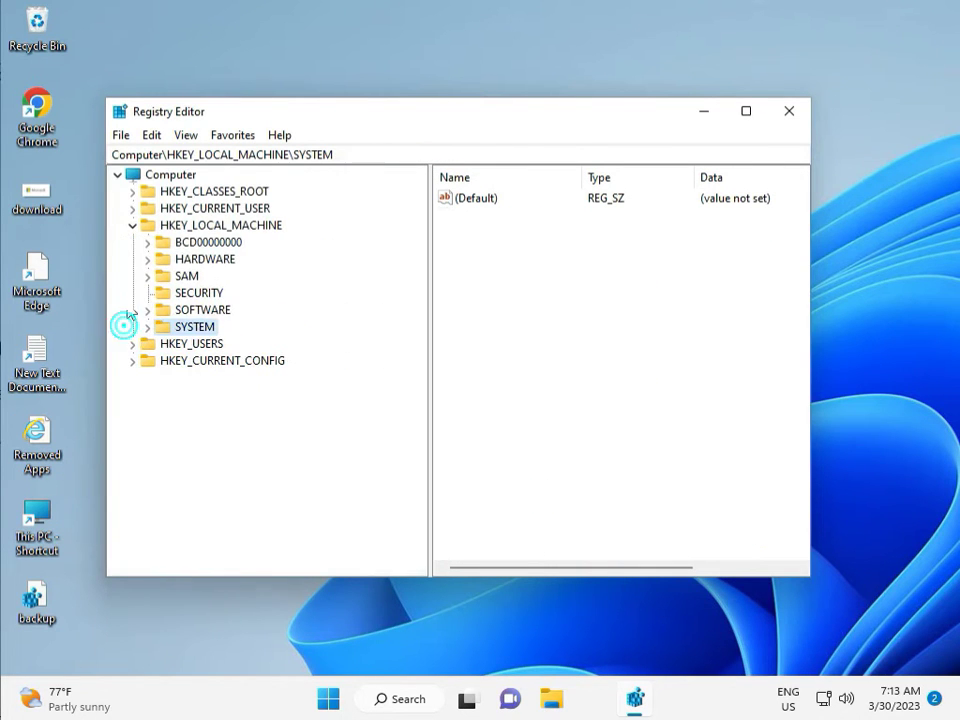
pyautogui.click(134, 225)
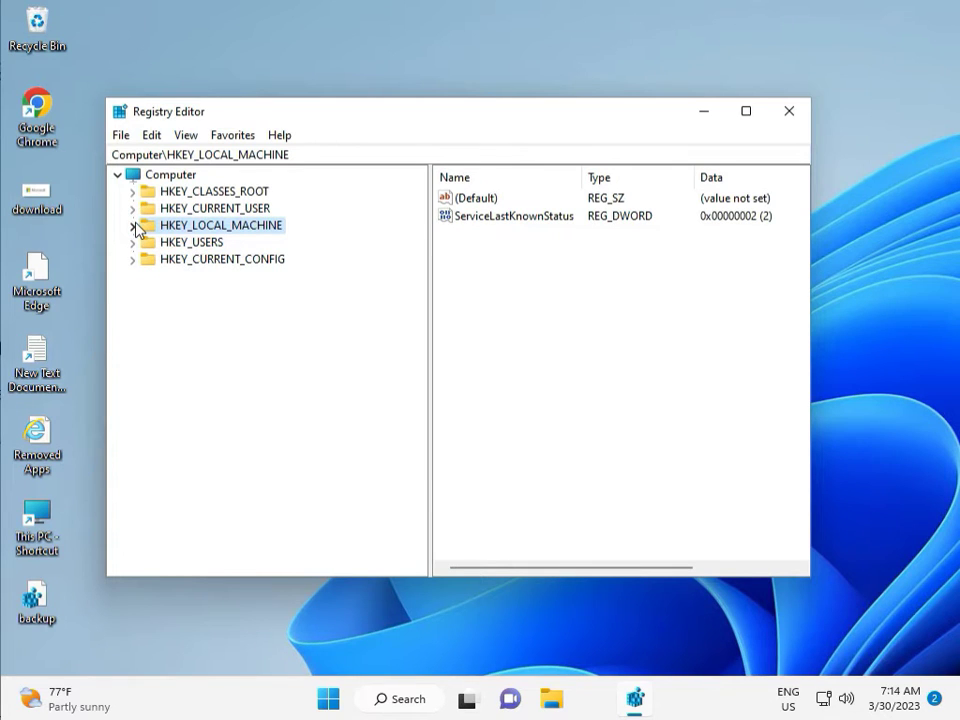
# - Expand HKEY_LOCAL_MACHINE\SOFTWARE\Policies\Microsoft\Windows, review its subkeys, and close Registry Editor
pyautogui.click(134, 226)
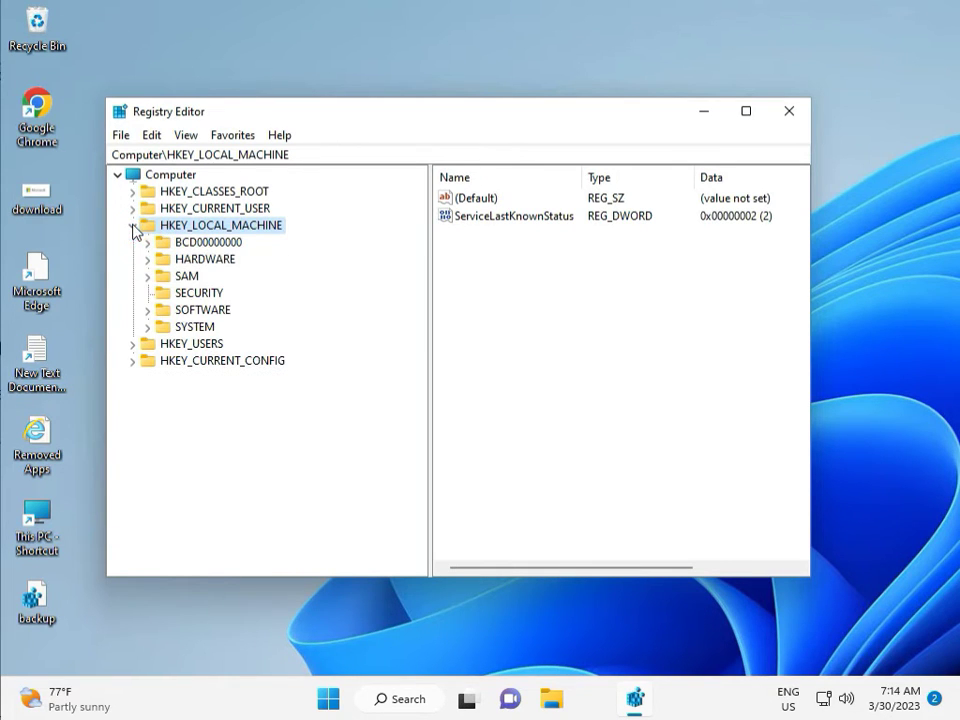
pyautogui.click(148, 310)
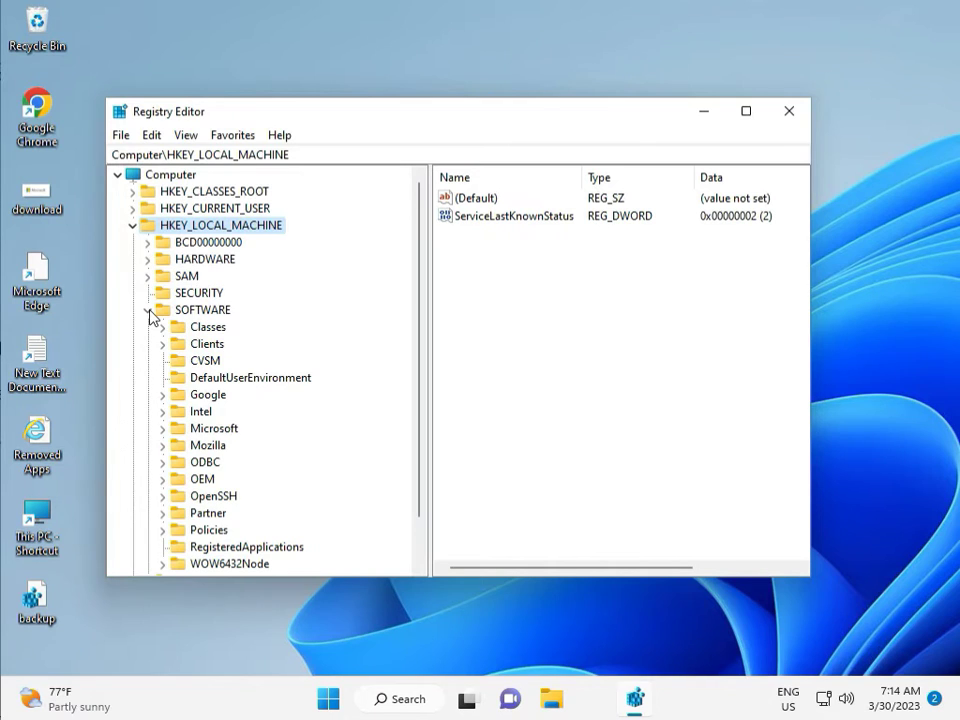
pyautogui.scroll(-1, 193, 392)
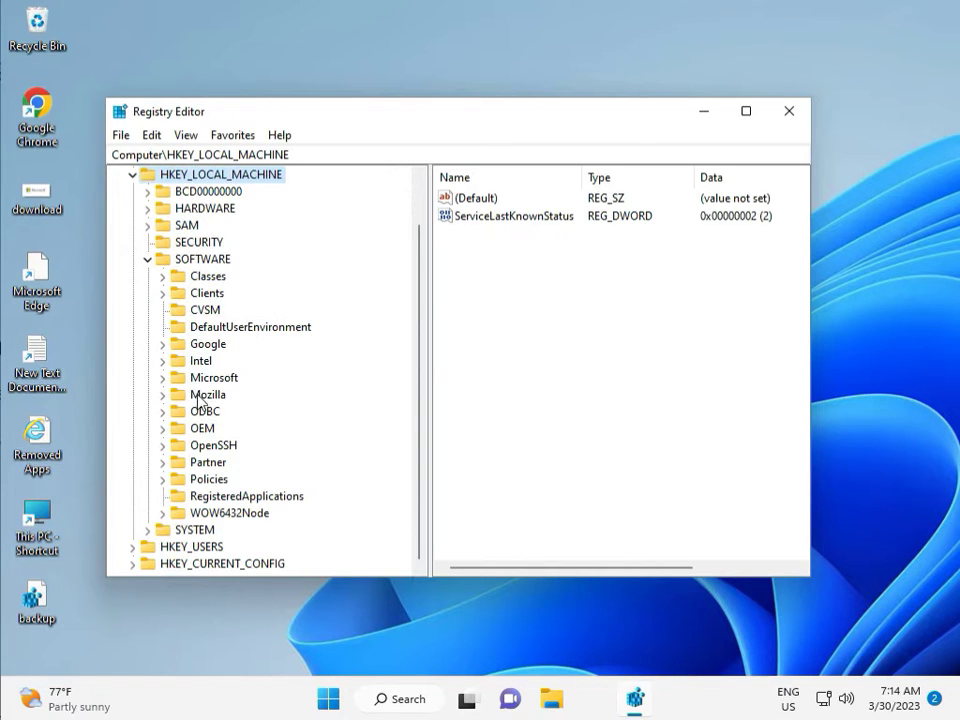
pyautogui.click(164, 479)
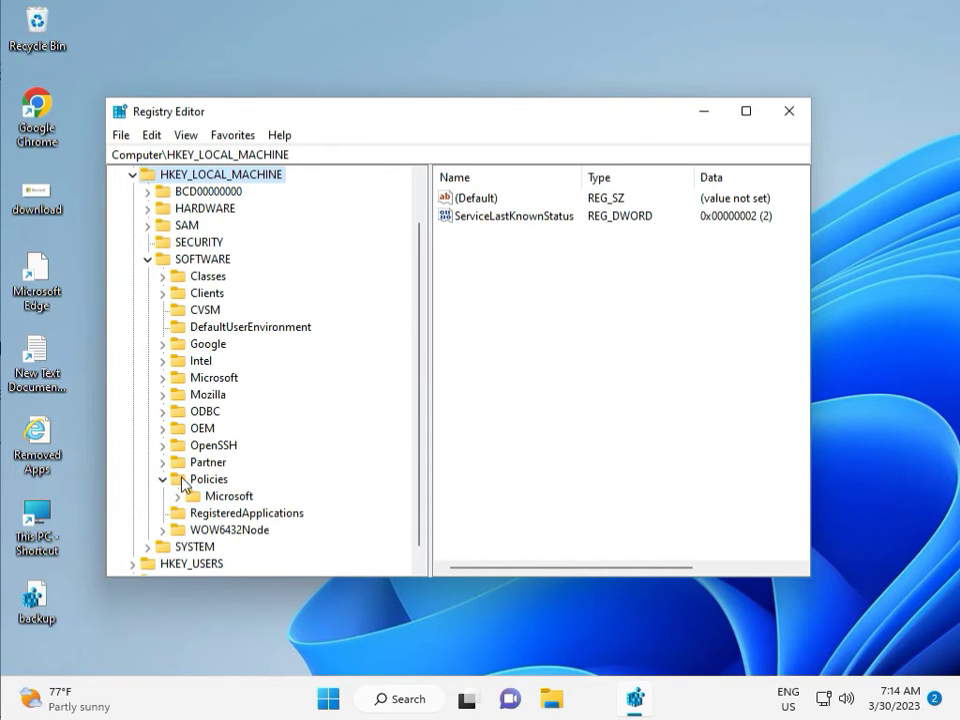
pyautogui.click(179, 497)
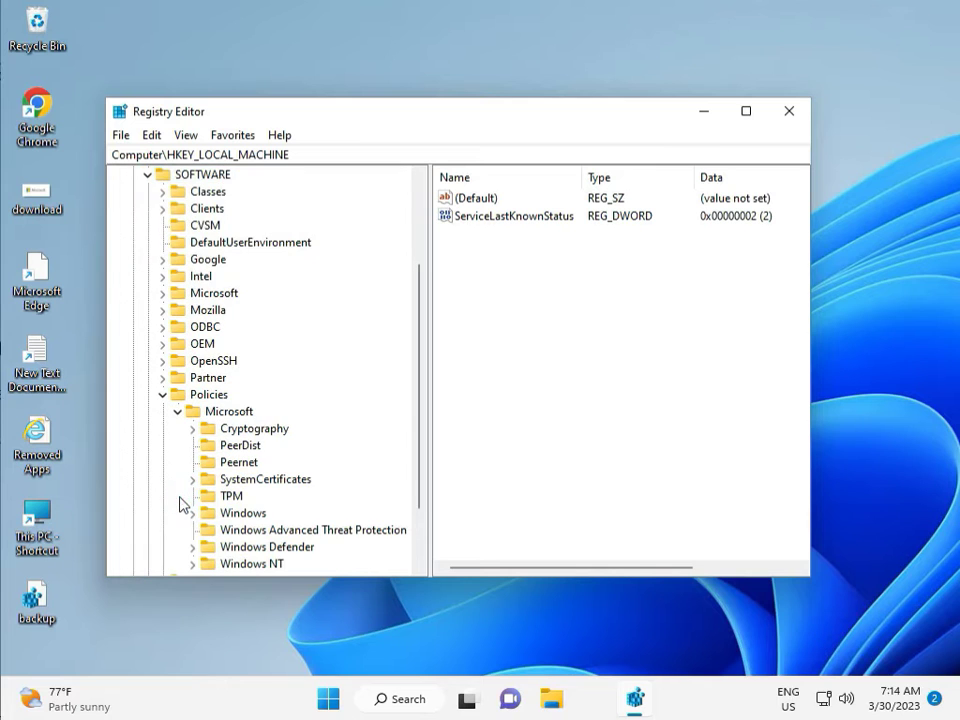
pyautogui.scroll(-2, 224, 493)
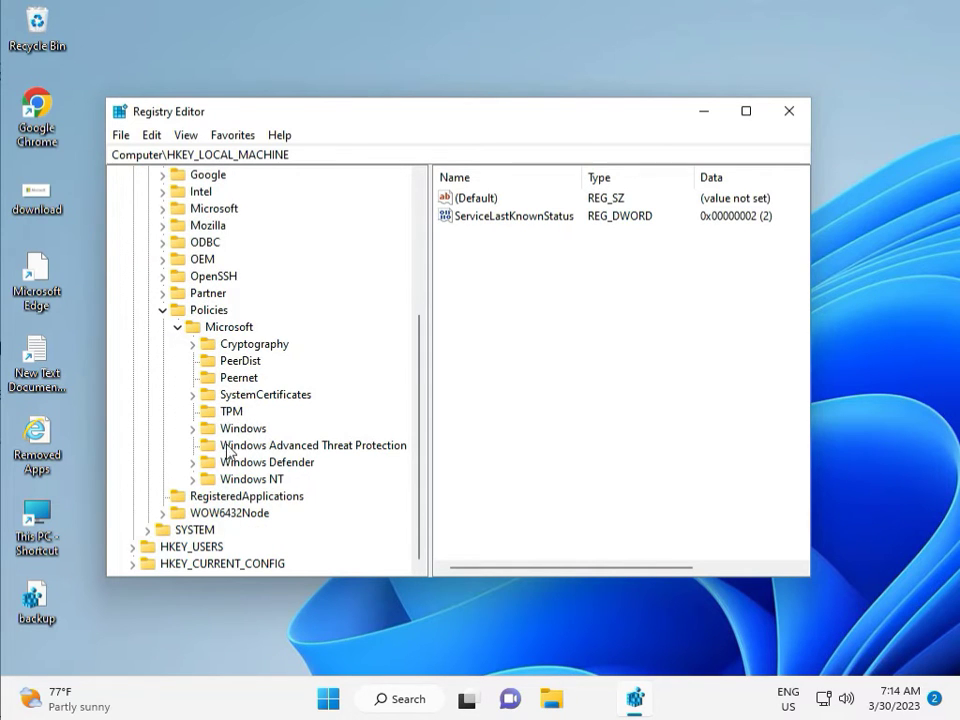
pyautogui.click(193, 428)
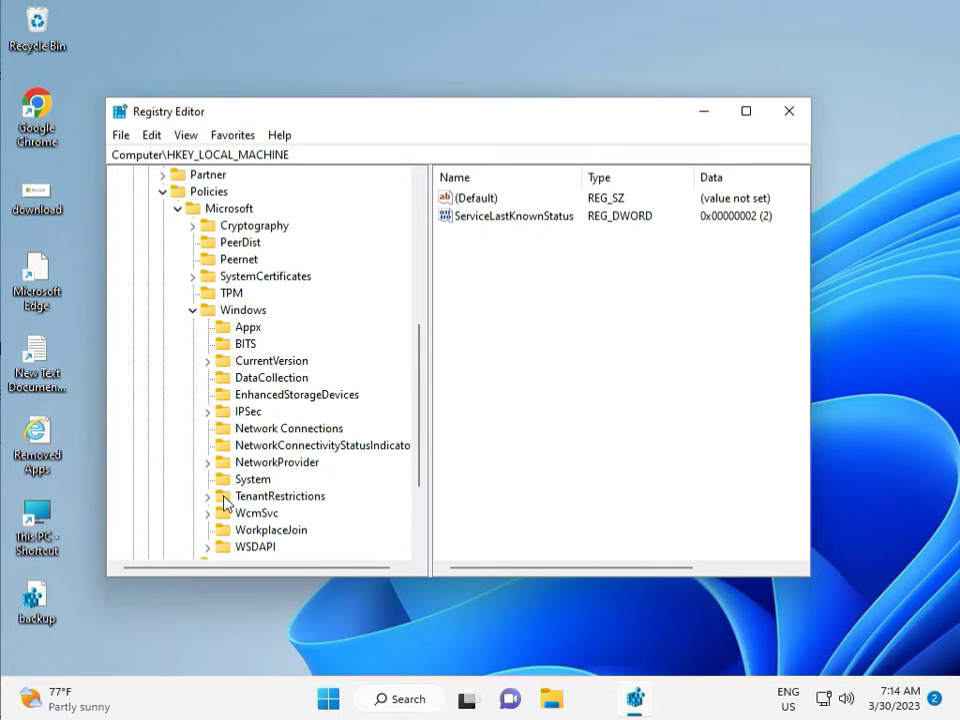
pyautogui.scroll(-1, 226, 537)
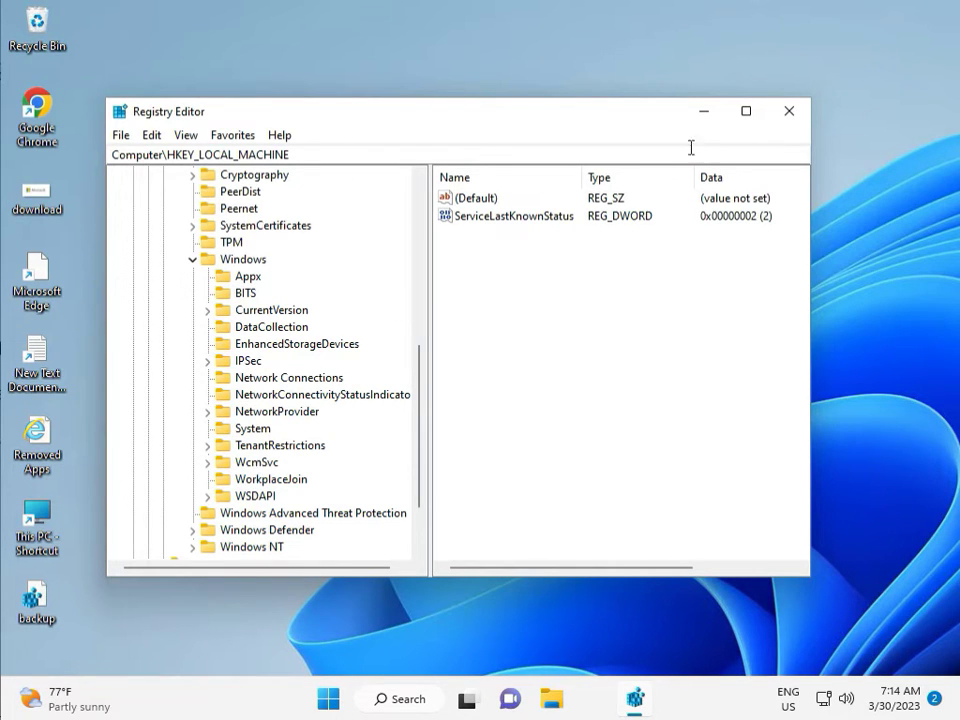
pyautogui.click(789, 111)
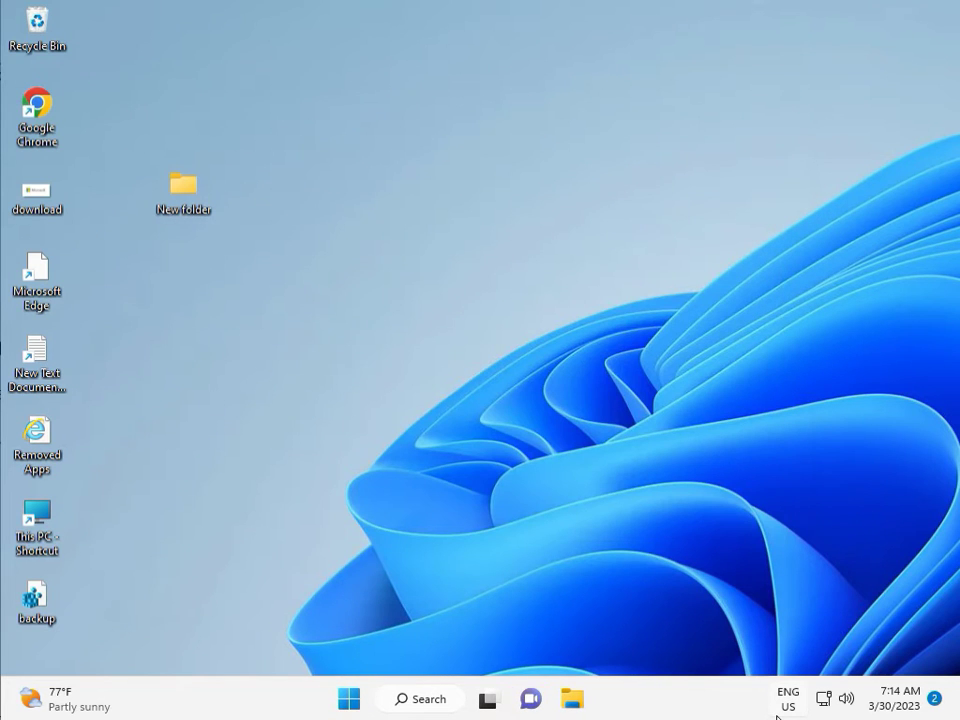
# - Search for cmd and launch Command Prompt as administrator, approving the elevation prompt
pyautogui.click(296, 448)
pyautogui.press('super')
pyautogui.write('cmd')
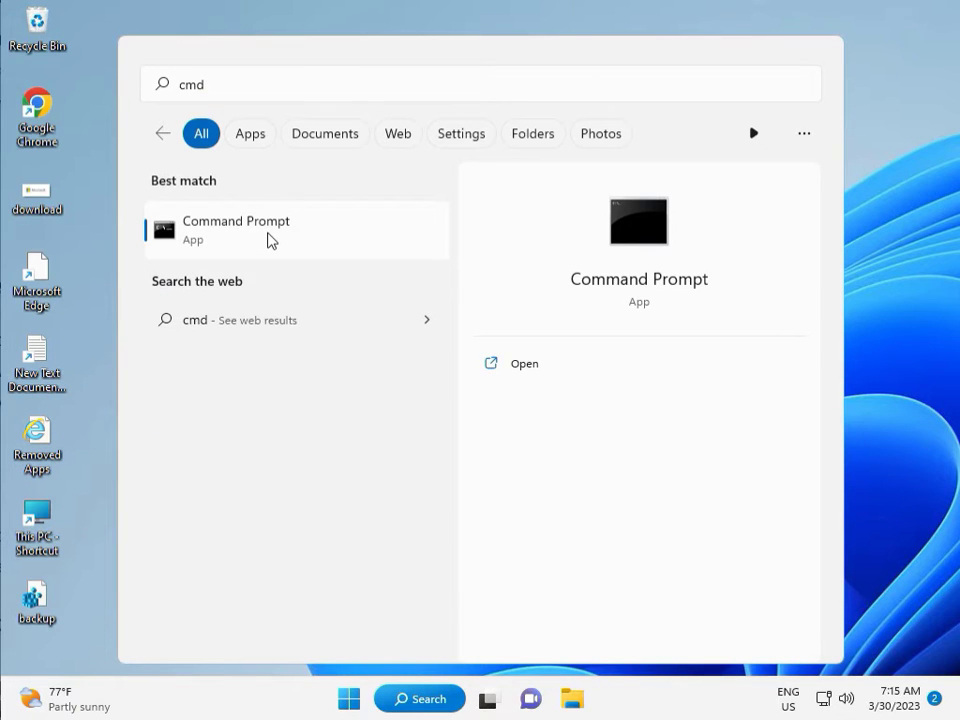
pyautogui.click(514, 395)
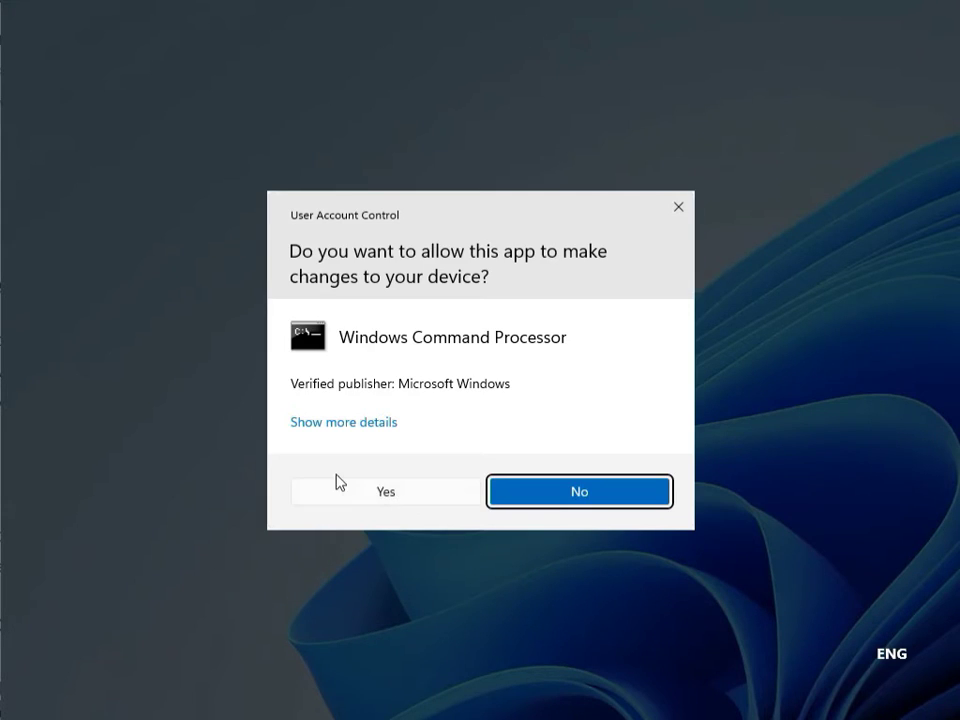
pyautogui.click(354, 489)
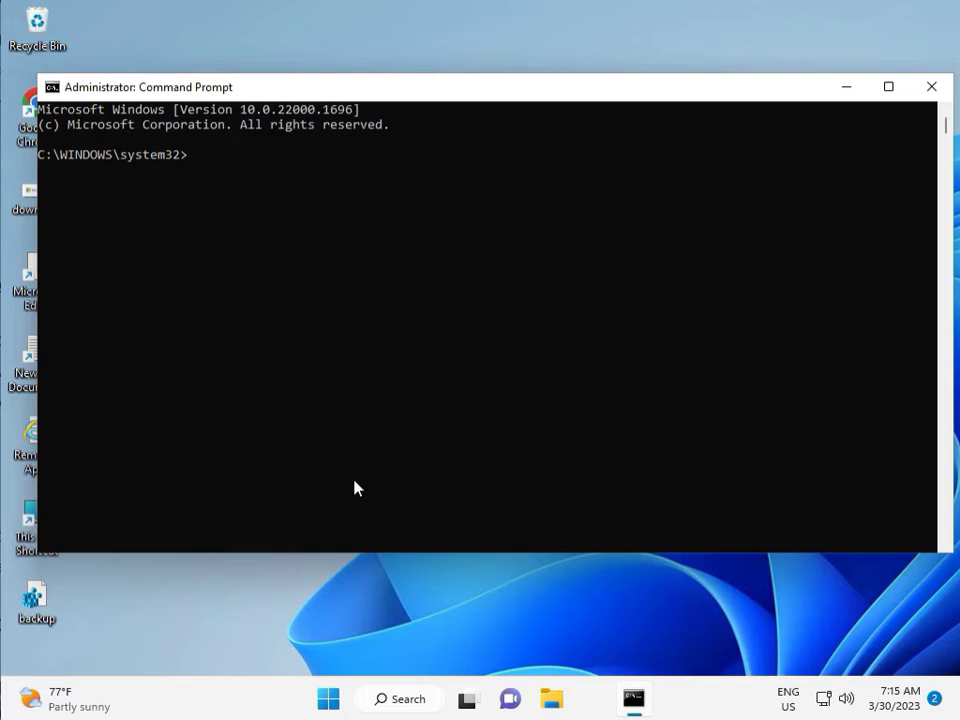
# - Run chkdsk /f /r, answer y to schedule it at restart, then close Command Prompt
pyautogui.write('chkdsk /f /r')
pyautogui.press('Return')
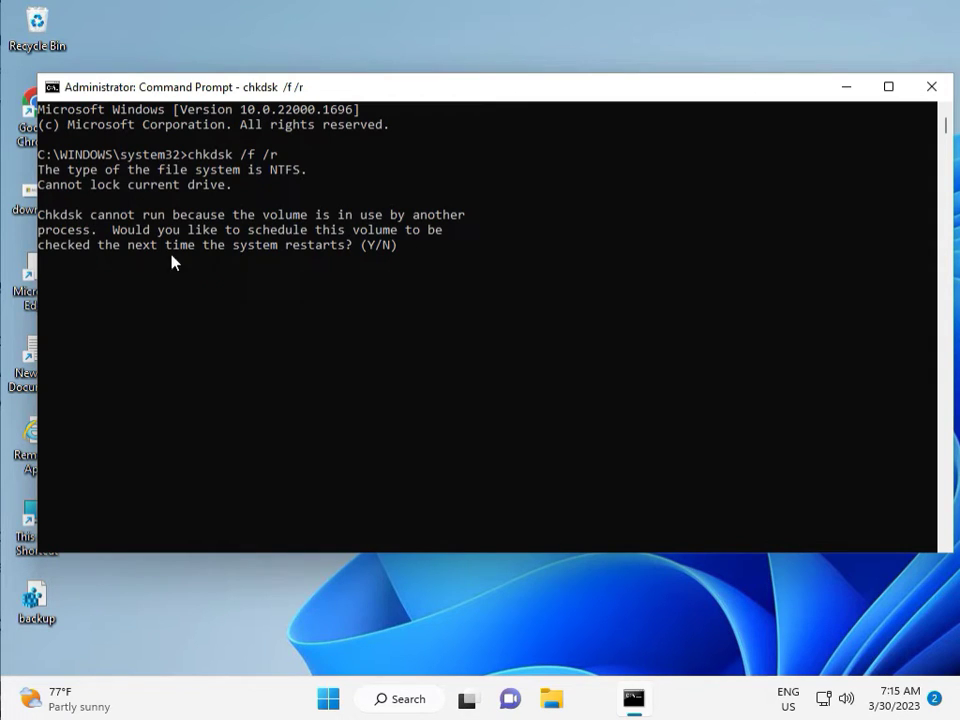
pyautogui.write('y')
pyautogui.press('Return')
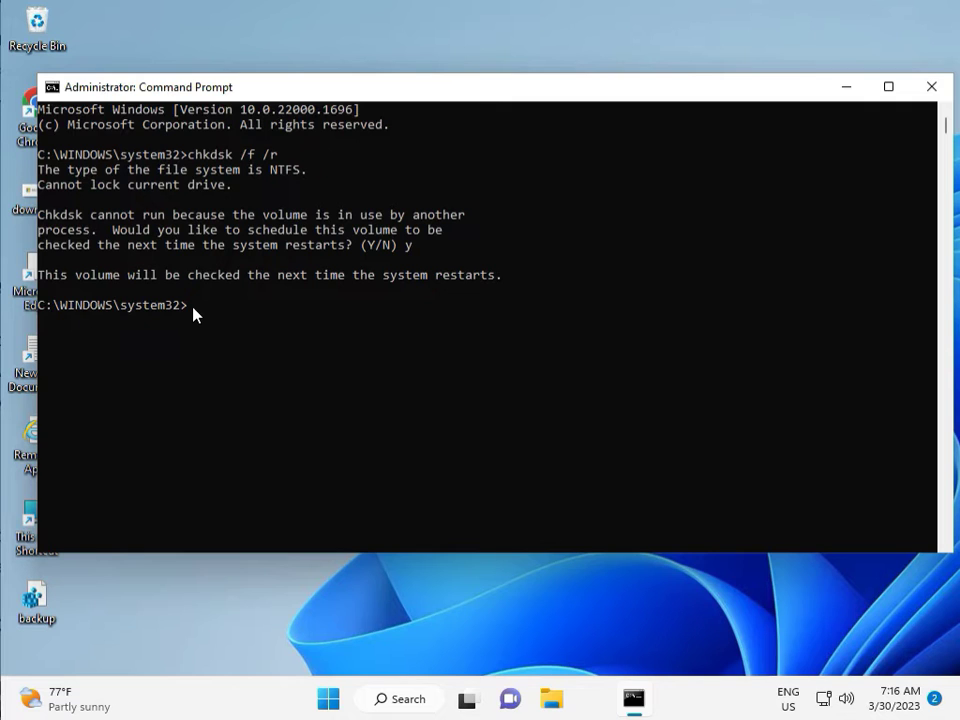
pyautogui.click(931, 88)
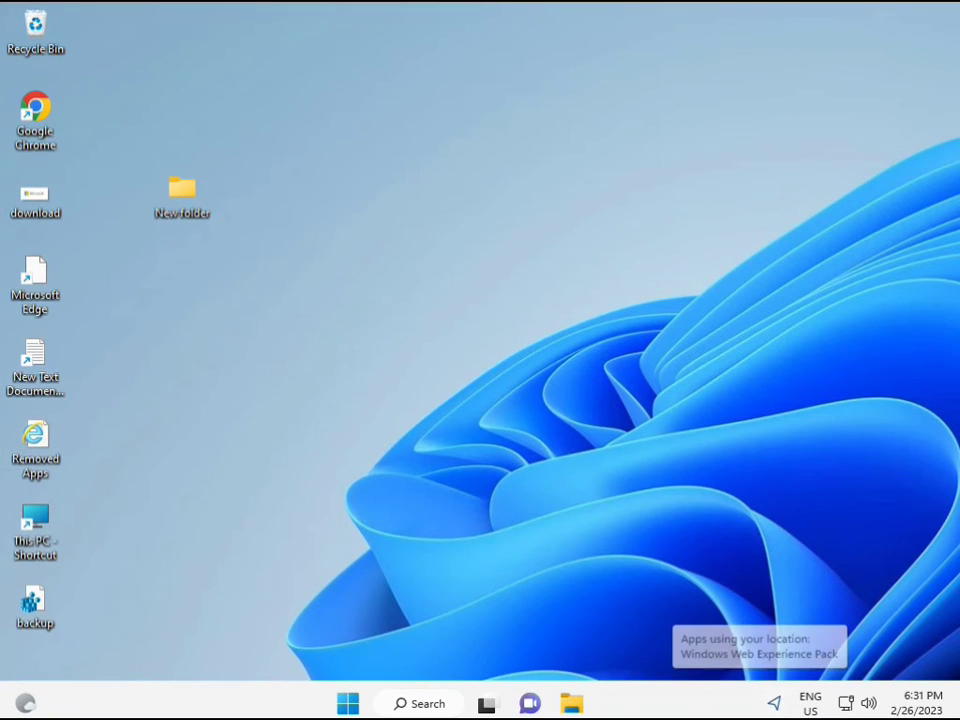
# - Search Start for 'cmd', run Command Prompt as administrator and approve the UAC prompt
pyautogui.click(348, 703)
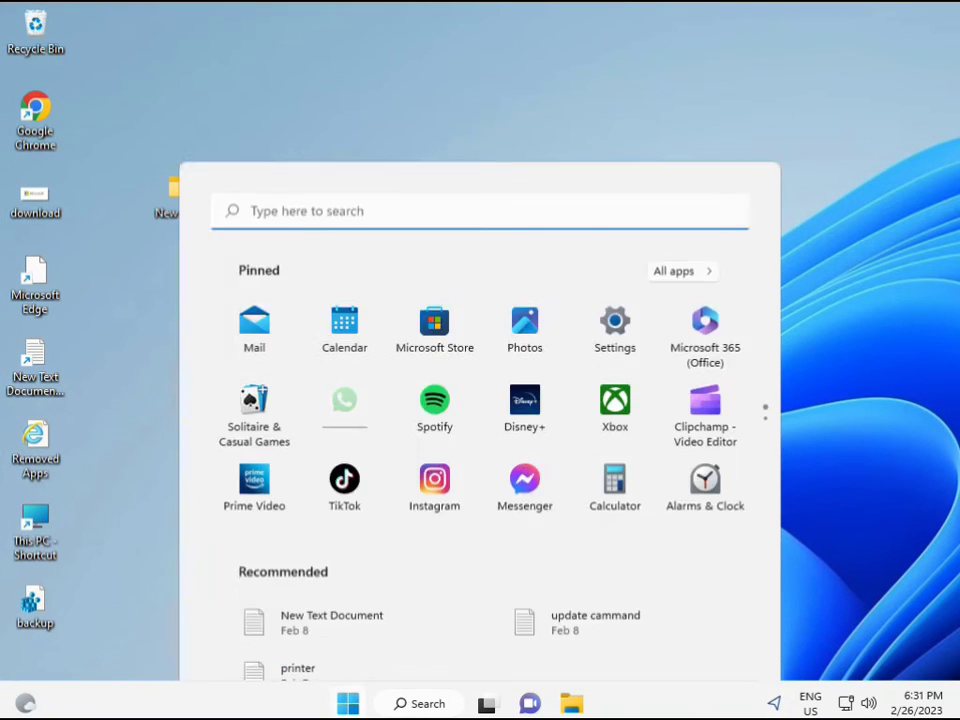
pyautogui.click(392, 708)
pyautogui.write('cmd')
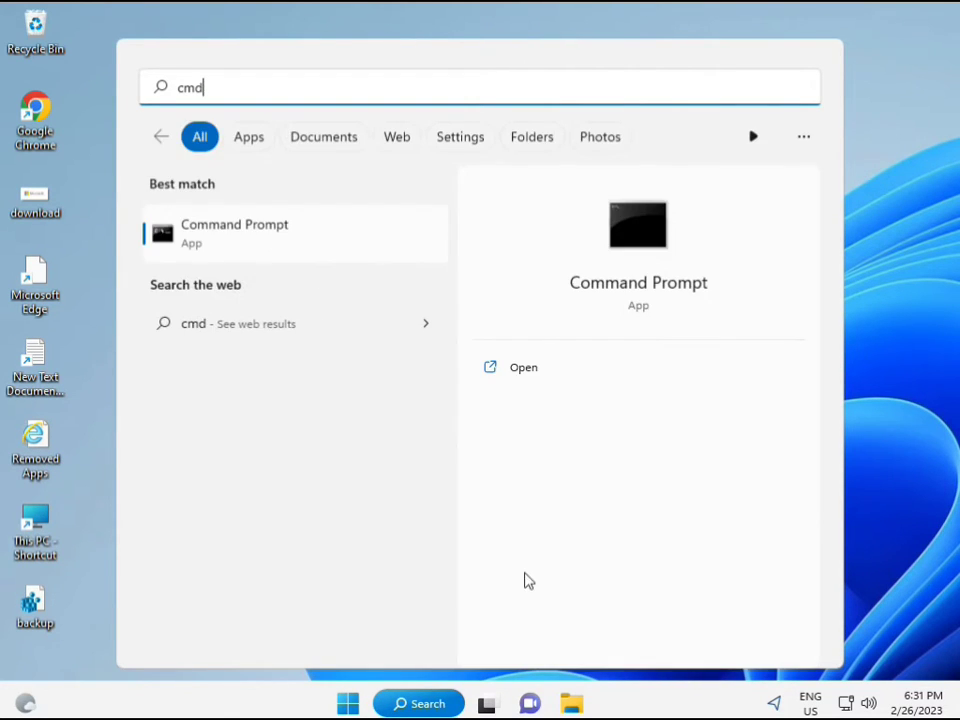
pyautogui.click(211, 233)
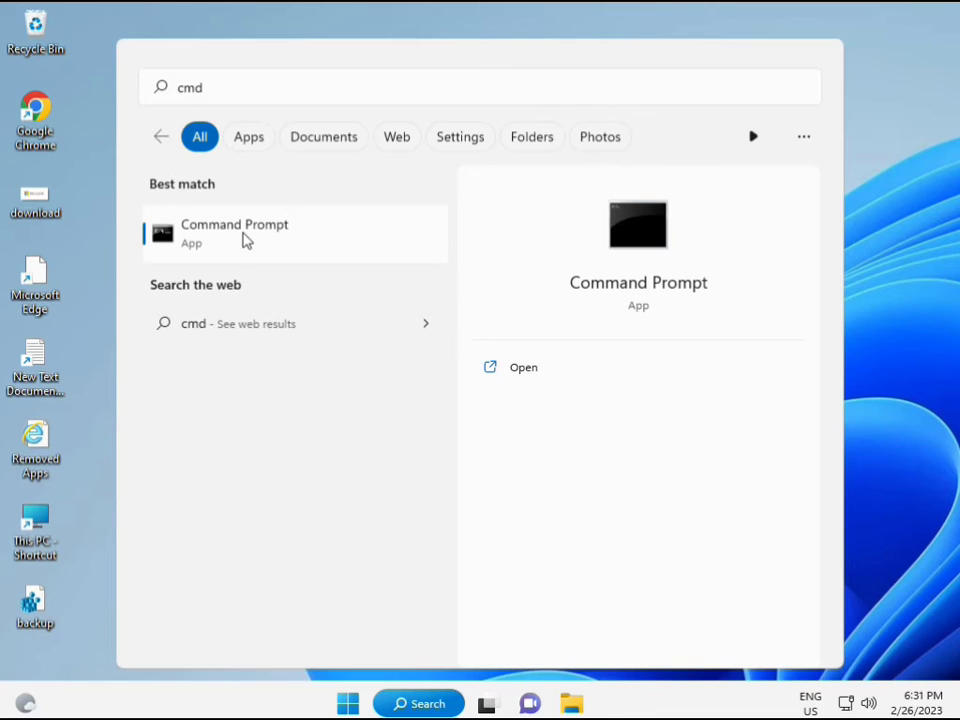
pyautogui.rightClick(244, 240)
pyautogui.click(296, 261)
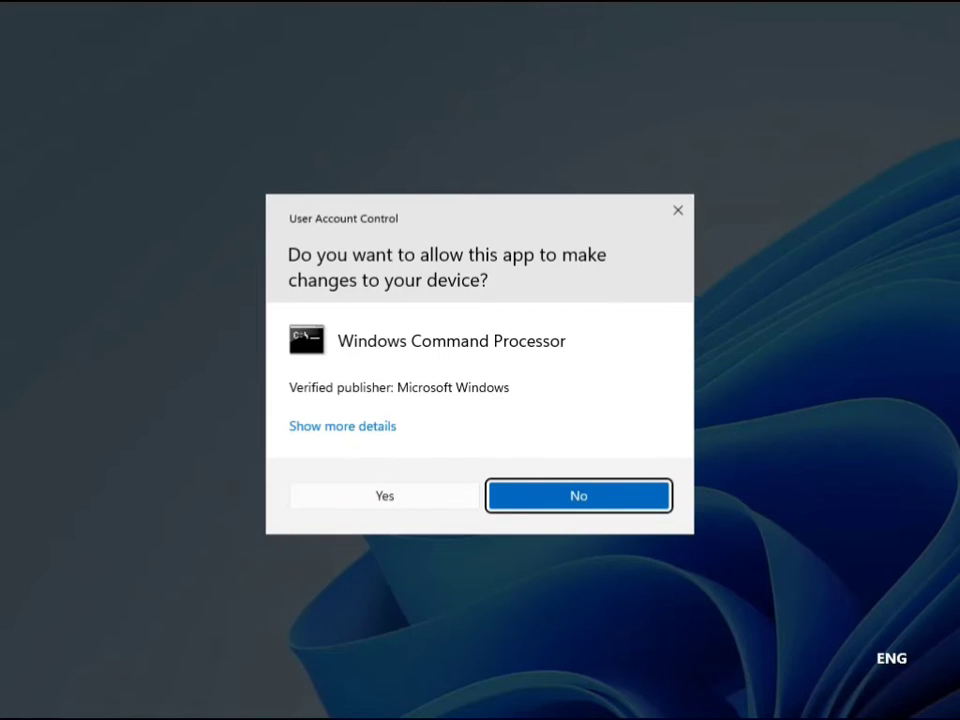
pyautogui.click(388, 495)
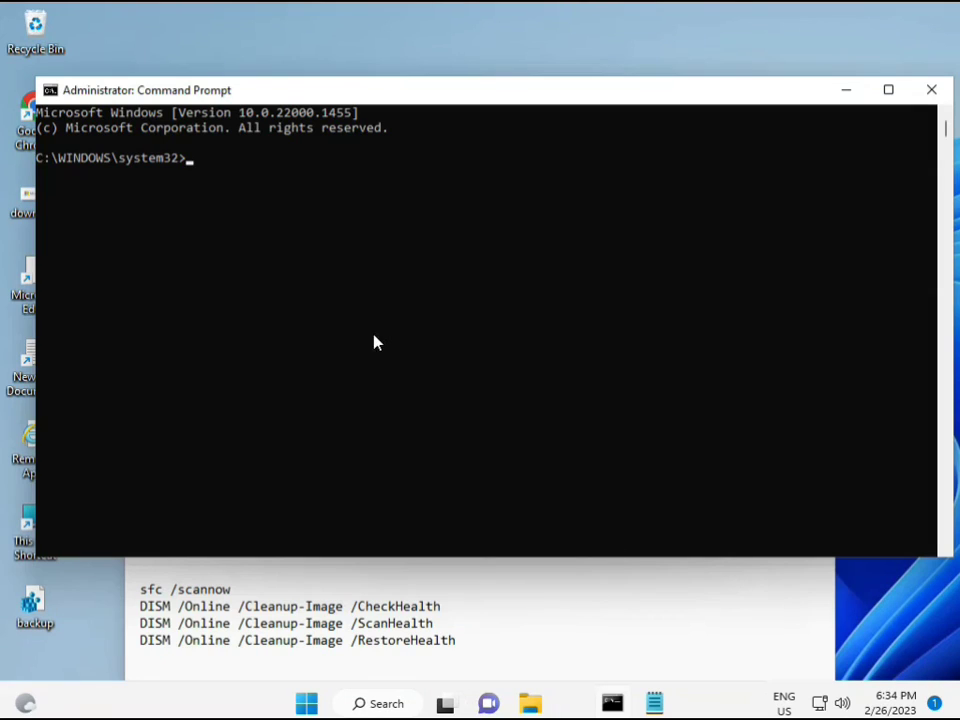
pyautogui.click(193, 158)
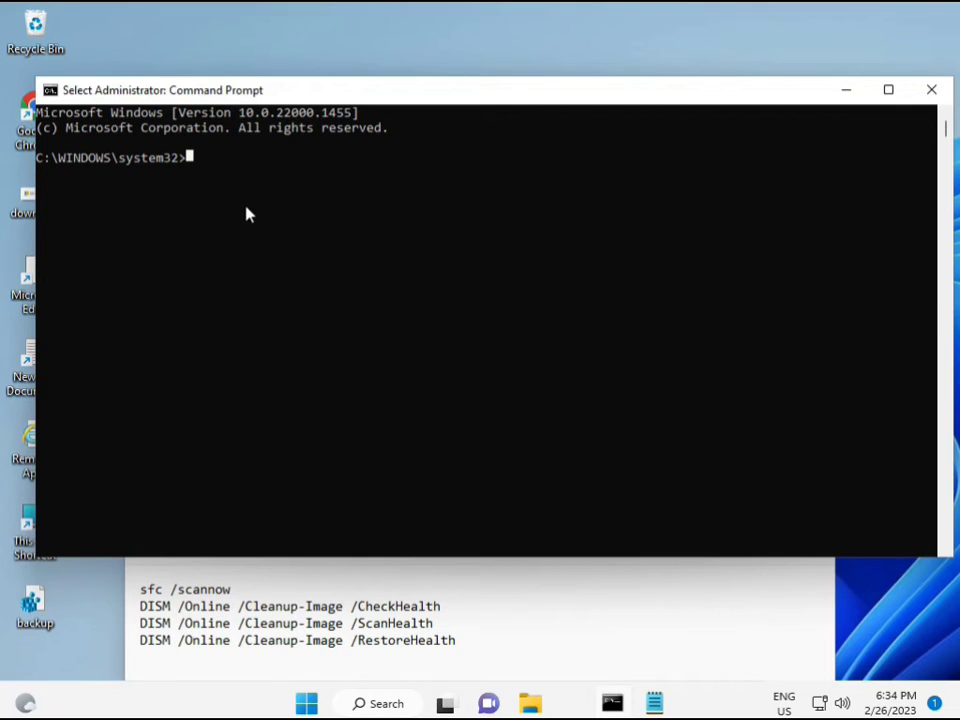
# - Run sfc /scannow in the elevated console and let verification reach 100%
pyautogui.write('sca')
pyautogui.press('BackSpace')
pyautogui.press('BackSpace')
pyautogui.press('BackSpace')
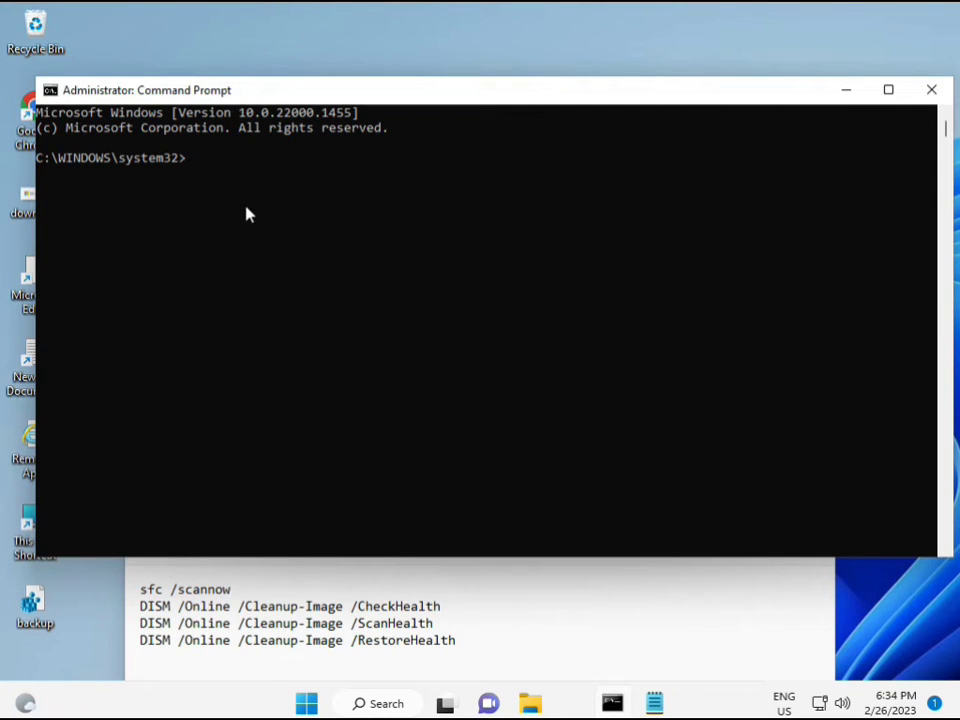
pyautogui.write('sfc /scannow')
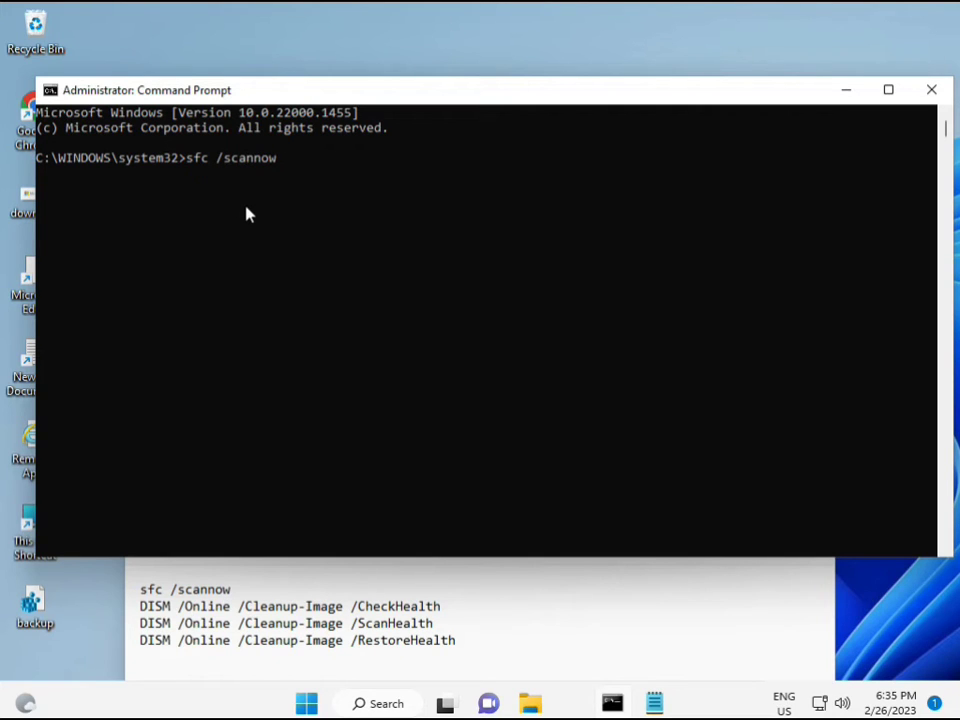
pyautogui.press('Return')
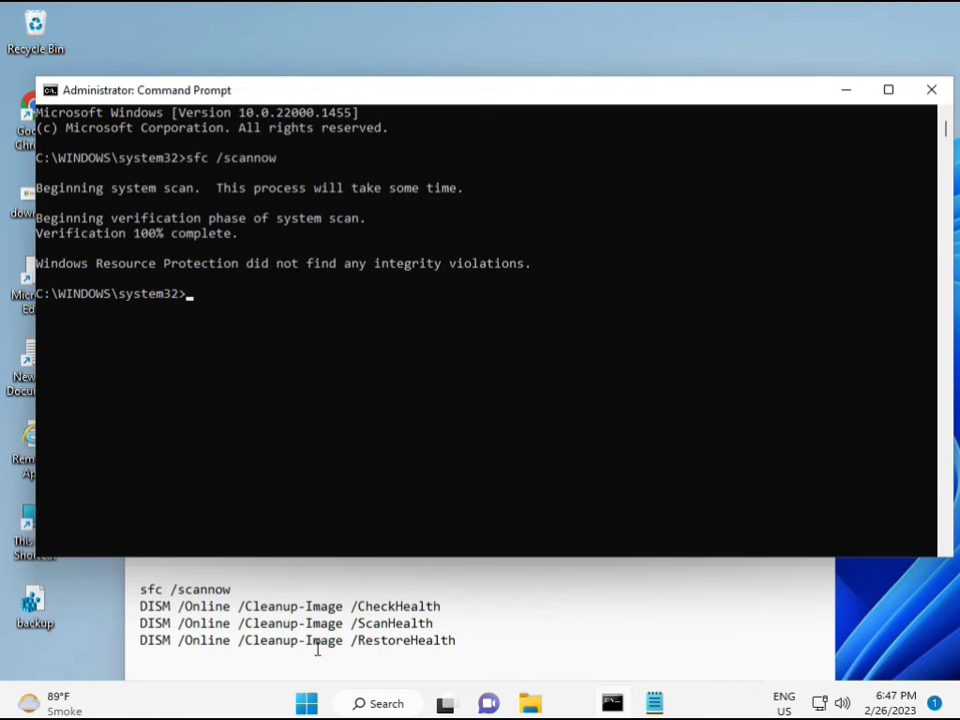
# - Copy the DISM /Online /Cleanup-Image /CheckHealth line from the Notepad notes
pyautogui.click(146, 606)
pyautogui.moveTo(146, 605); pyautogui.dragTo(450, 606)
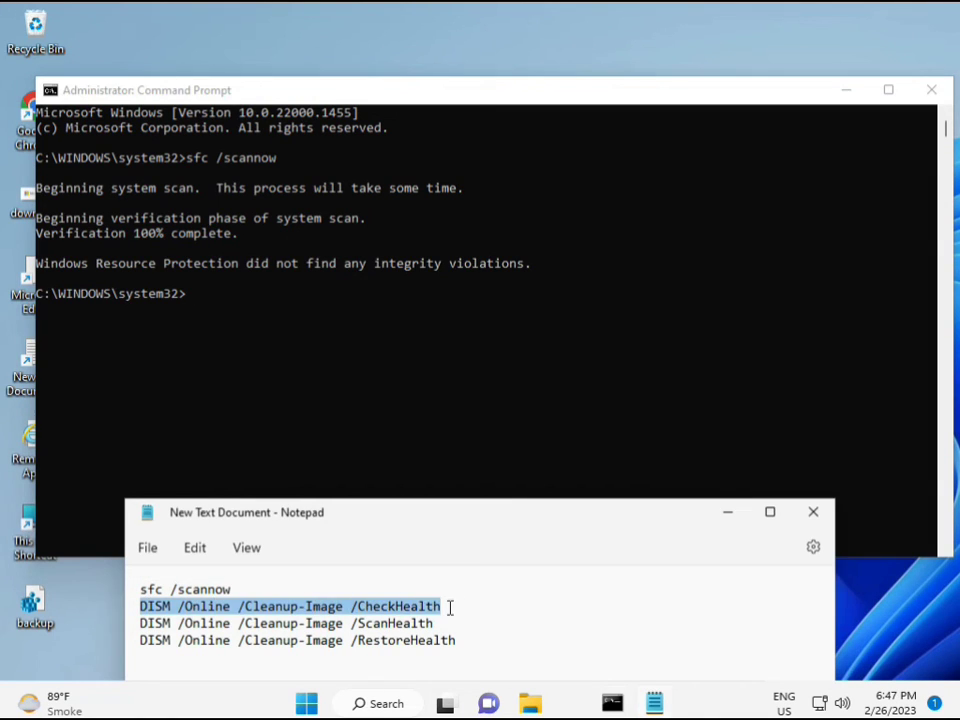
pyautogui.rightClick(257, 608)
pyautogui.click(303, 318)
# - Paste the CheckHealth command into Command Prompt through its Edit > Paste menu and run it
pyautogui.click(195, 303)
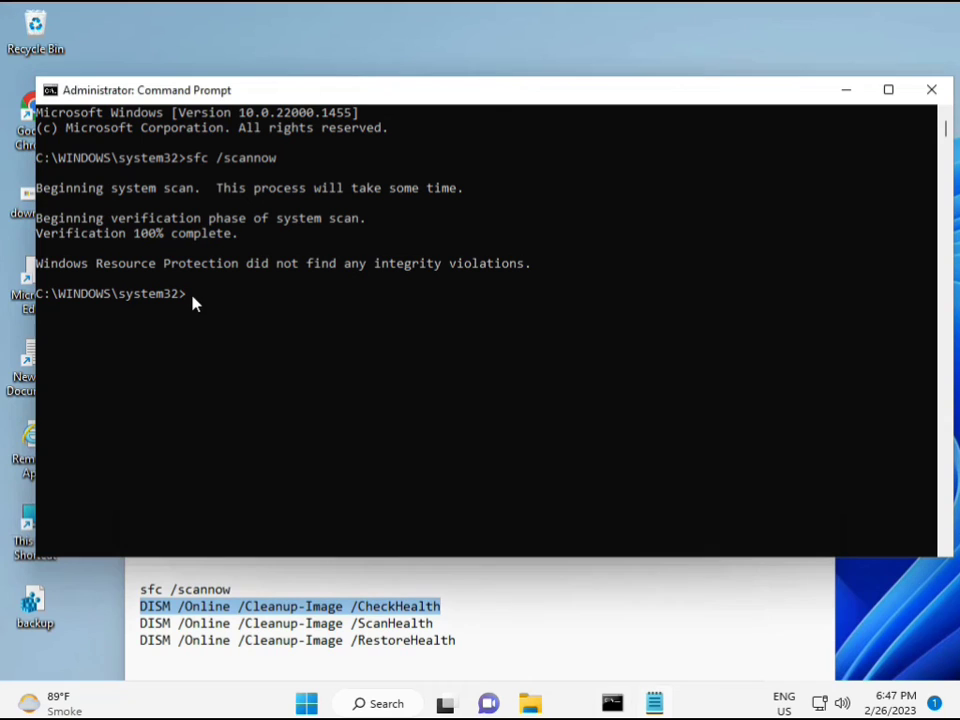
pyautogui.rightClick(77, 93)
pyautogui.moveTo(161, 234)
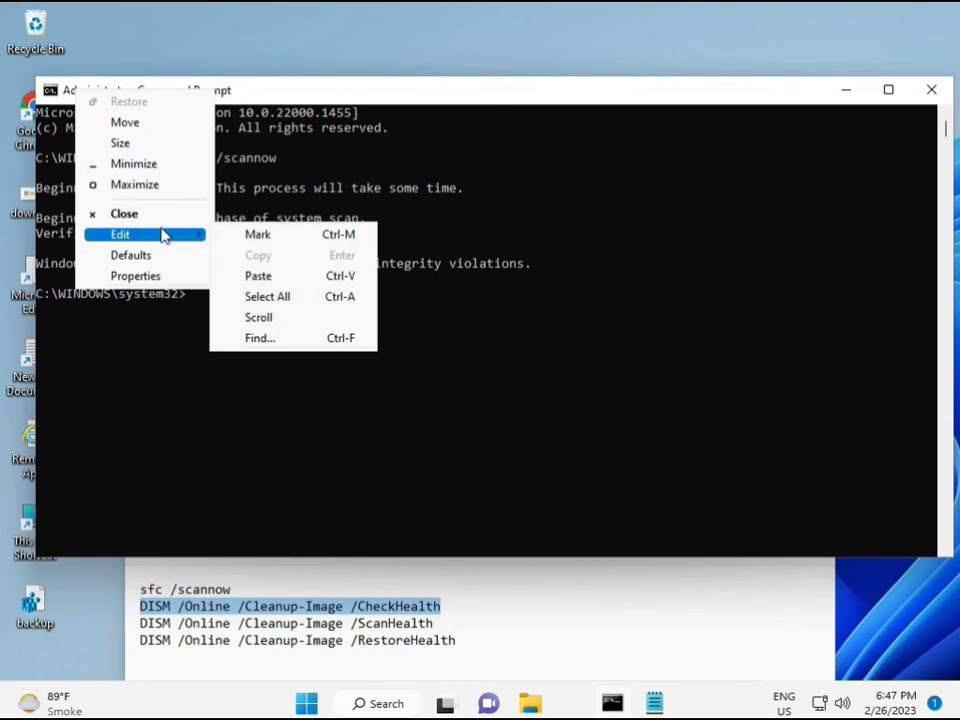
pyautogui.click(256, 275)
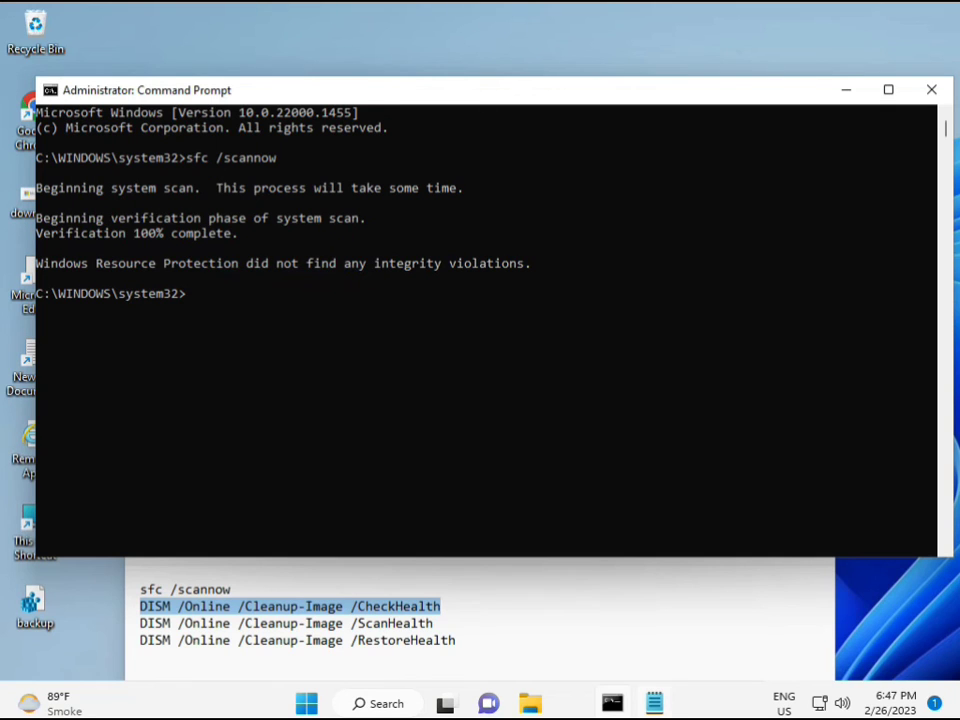
pyautogui.moveTo(654, 703)
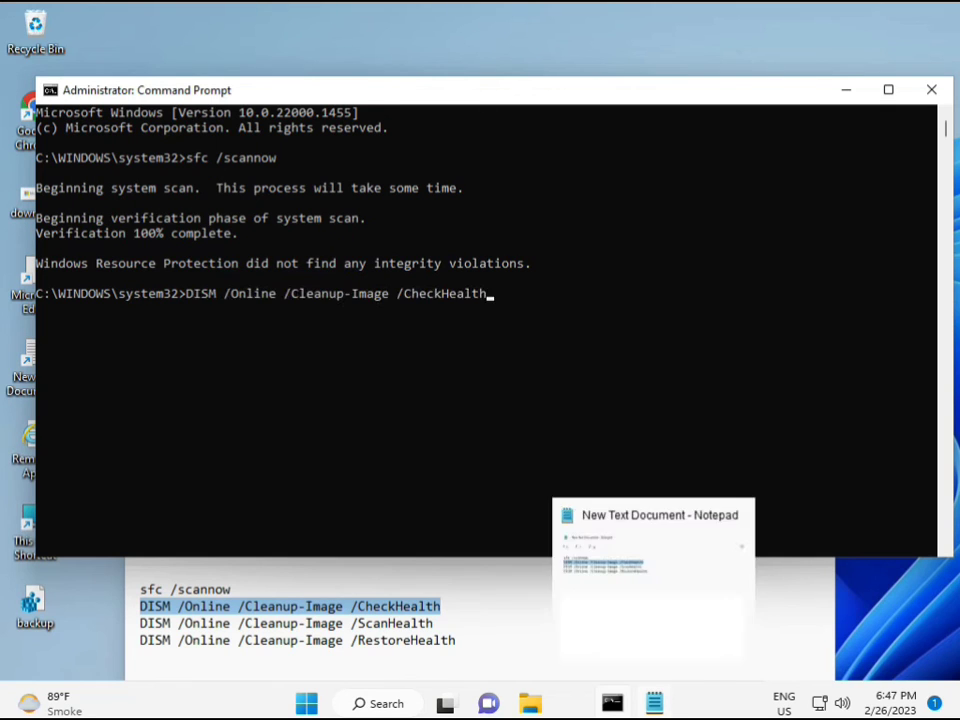
pyautogui.click(184, 298)
pyautogui.press('Escape')
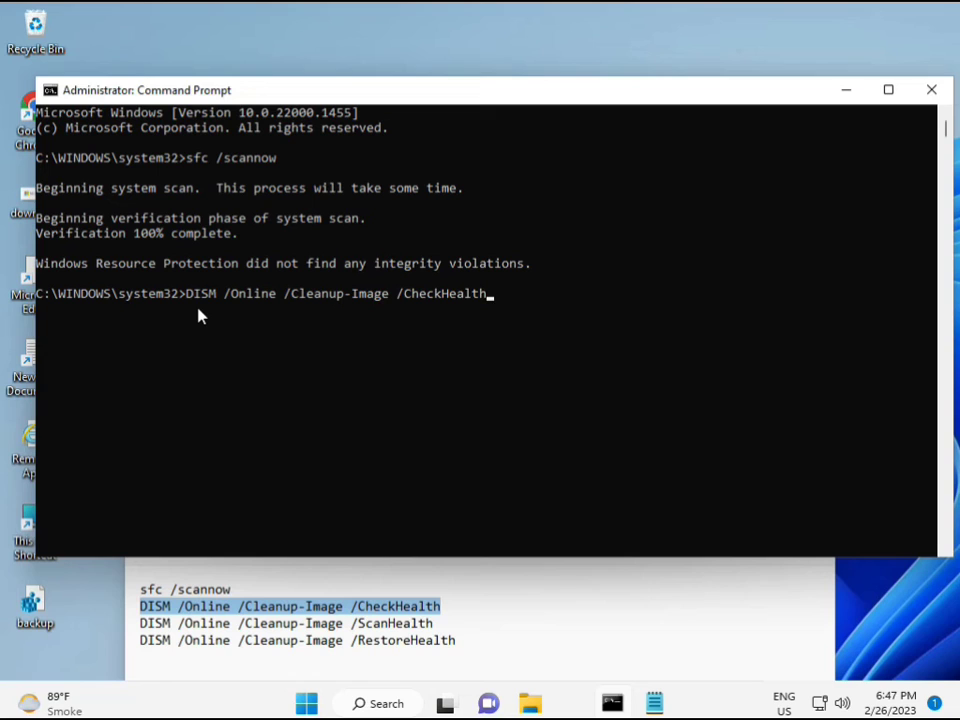
pyautogui.press('Return')
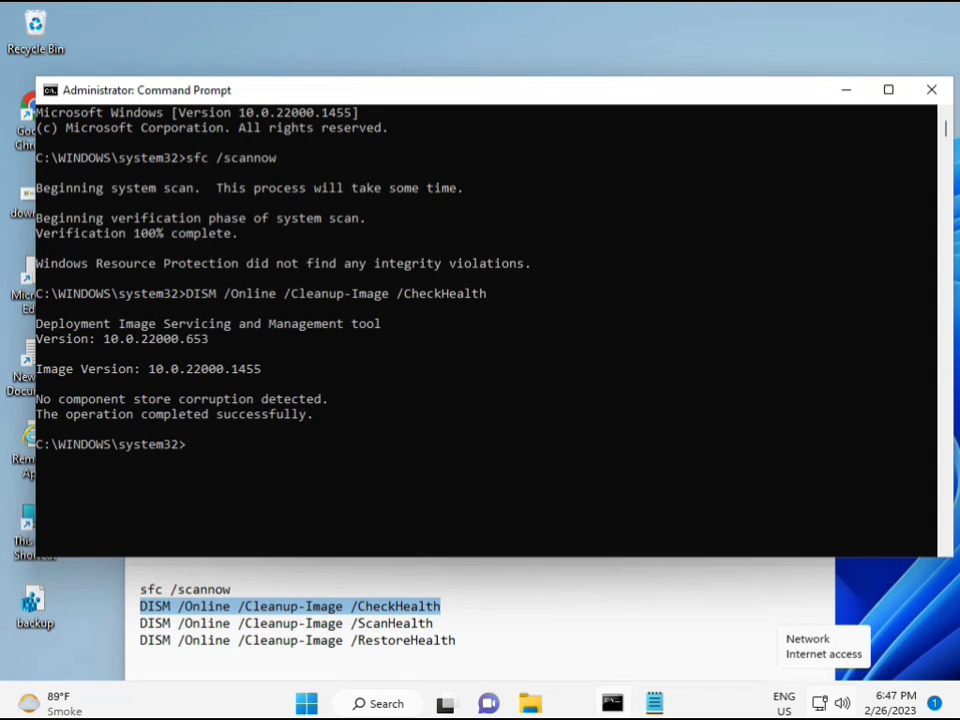
# - Copy the DISM /Online /Cleanup-Image /ScanHealth line from the Notepad notes
pyautogui.click(142, 625)
pyautogui.keyDown('shift'); pyautogui.click(454, 623); pyautogui.keyUp('shift')
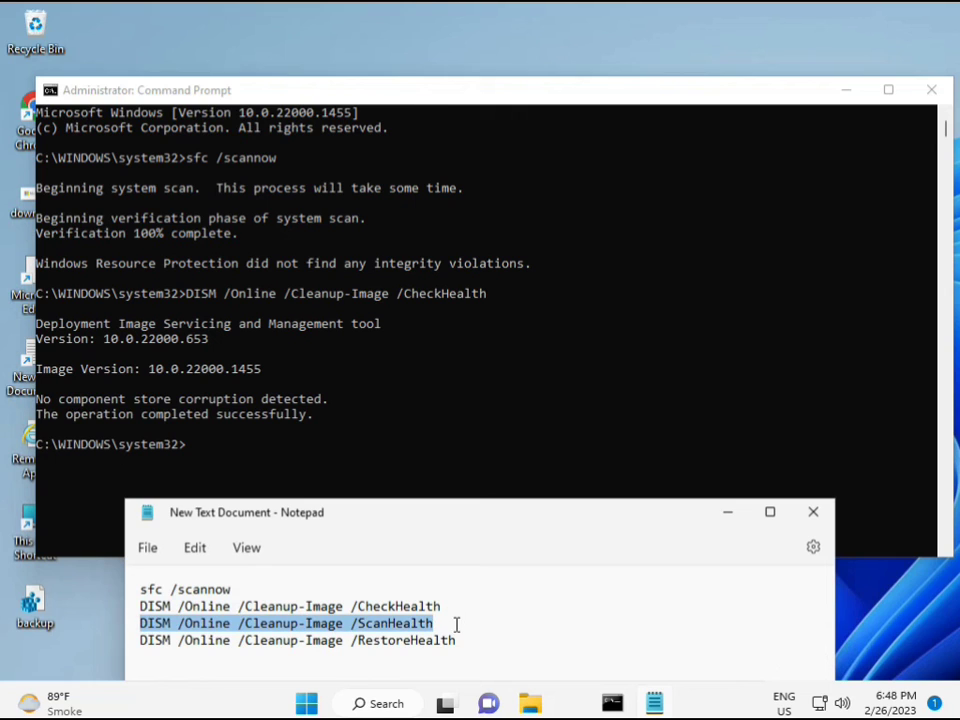
pyautogui.rightClick(424, 622)
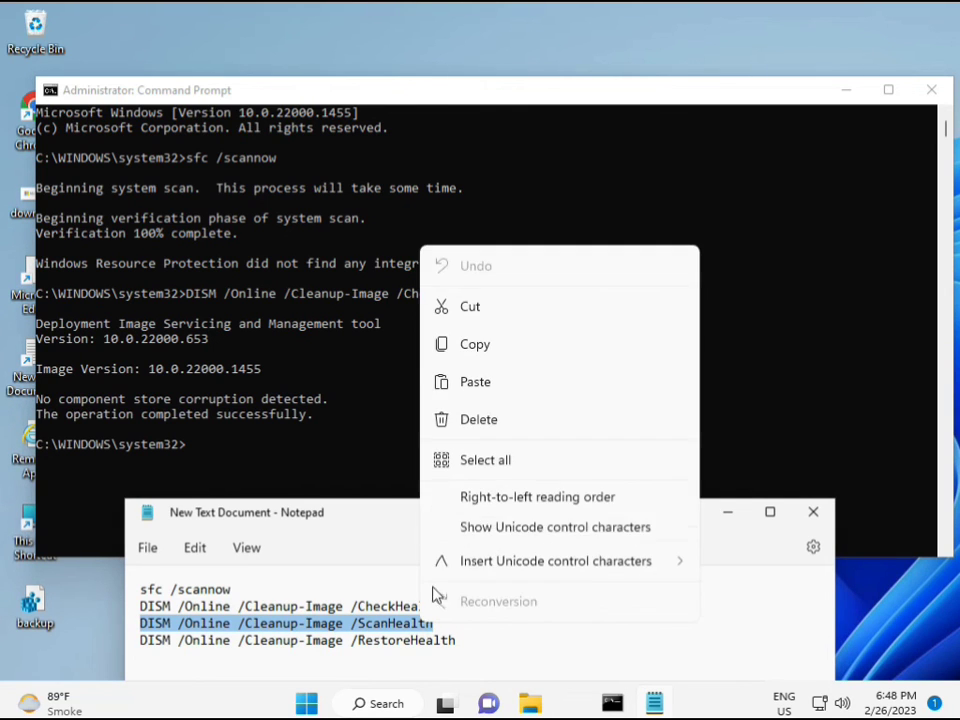
pyautogui.click(466, 350)
# - Paste the ScanHealth command into the console with a right-click and run it
pyautogui.click(338, 472)
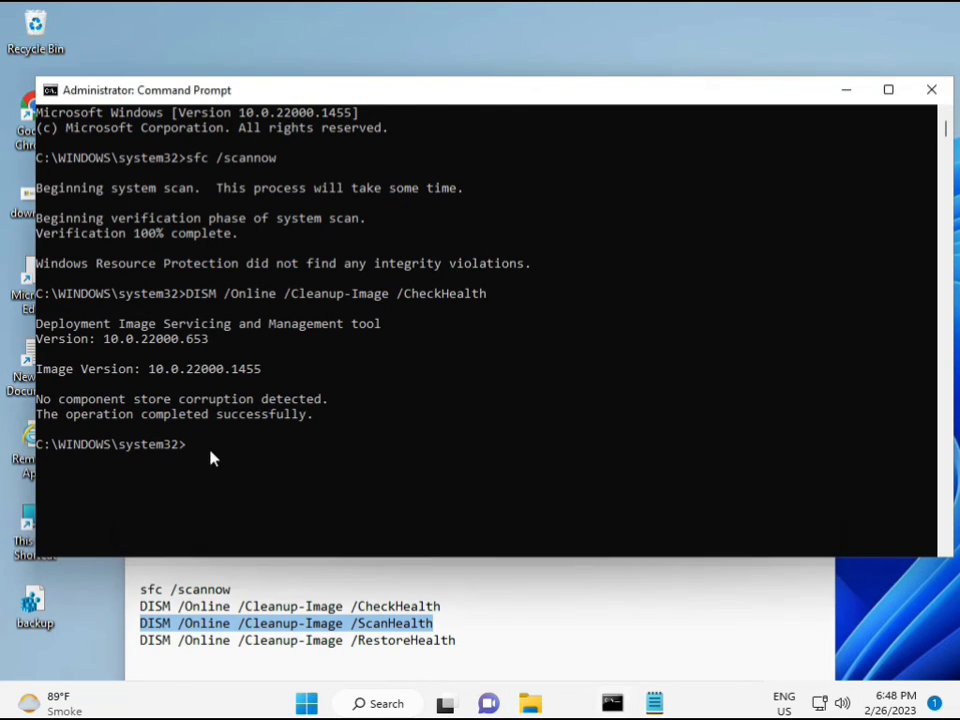
pyautogui.click(190, 446)
pyautogui.rightClick(193, 450)
pyautogui.rightClick(195, 453)
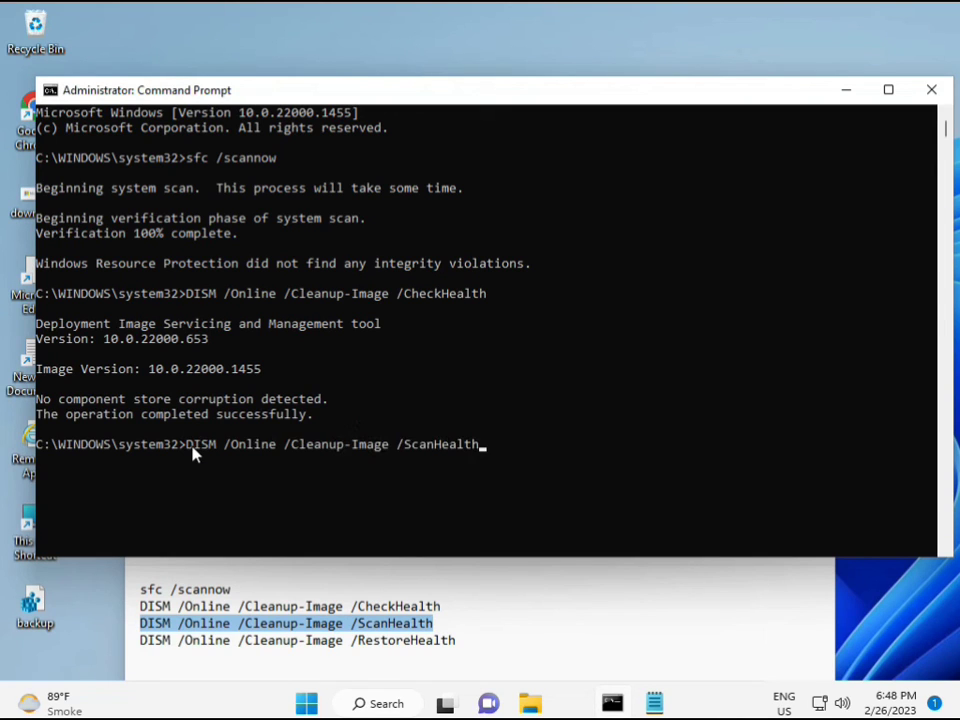
pyautogui.press('Return')
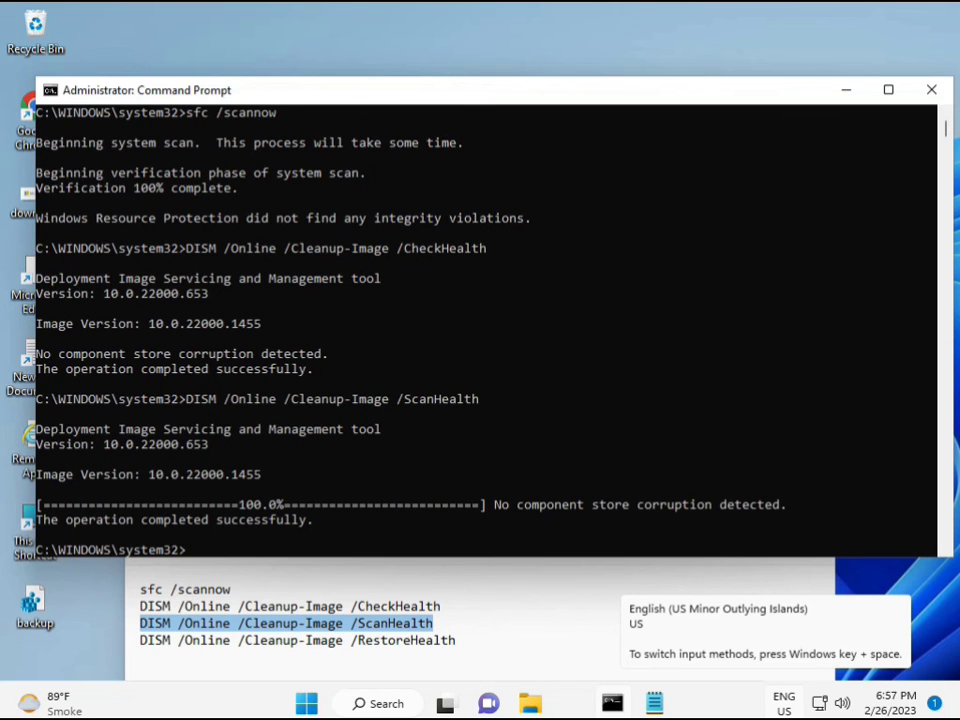
# - Copy the DISM /Online /Cleanup-Image /RestoreHealth line from the Notepad notes
pyautogui.moveTo(214, 520); pyautogui.dragTo(311, 521)
pyautogui.click(226, 643)
pyautogui.tripleClick(226, 645)
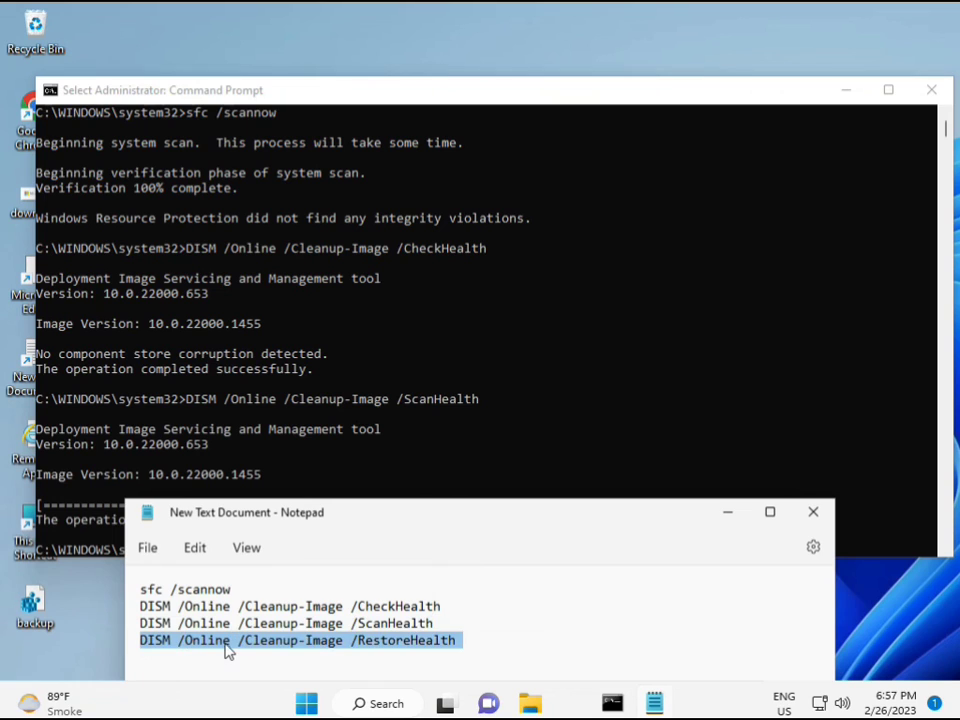
pyautogui.rightClick(227, 647)
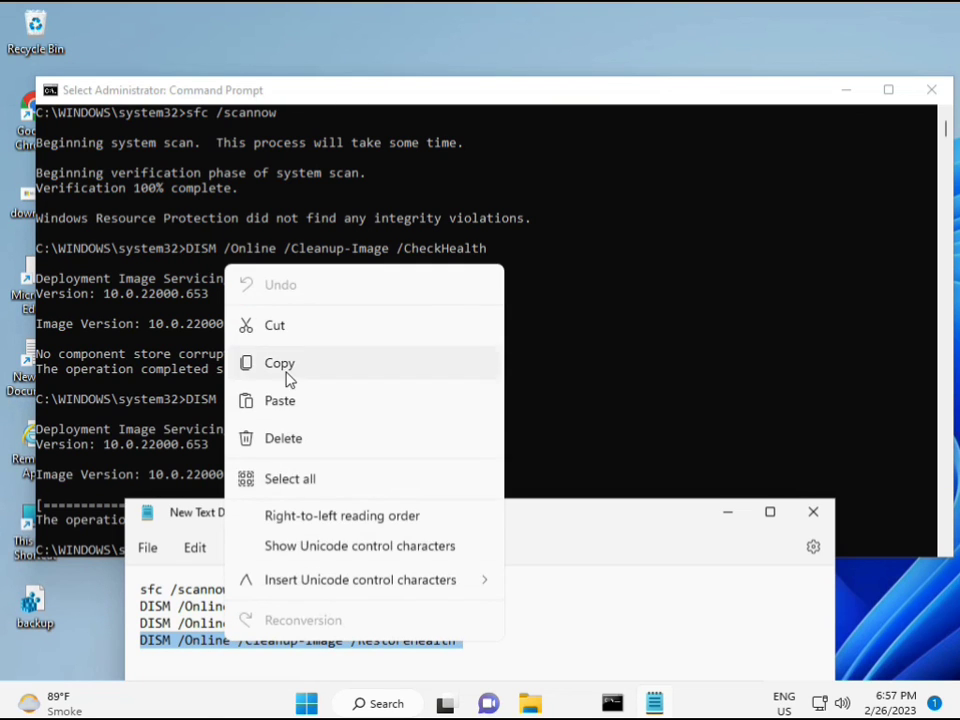
pyautogui.click(300, 365)
# - Paste the RestoreHealth command at the console prompt and start the repair
pyautogui.click(285, 381)
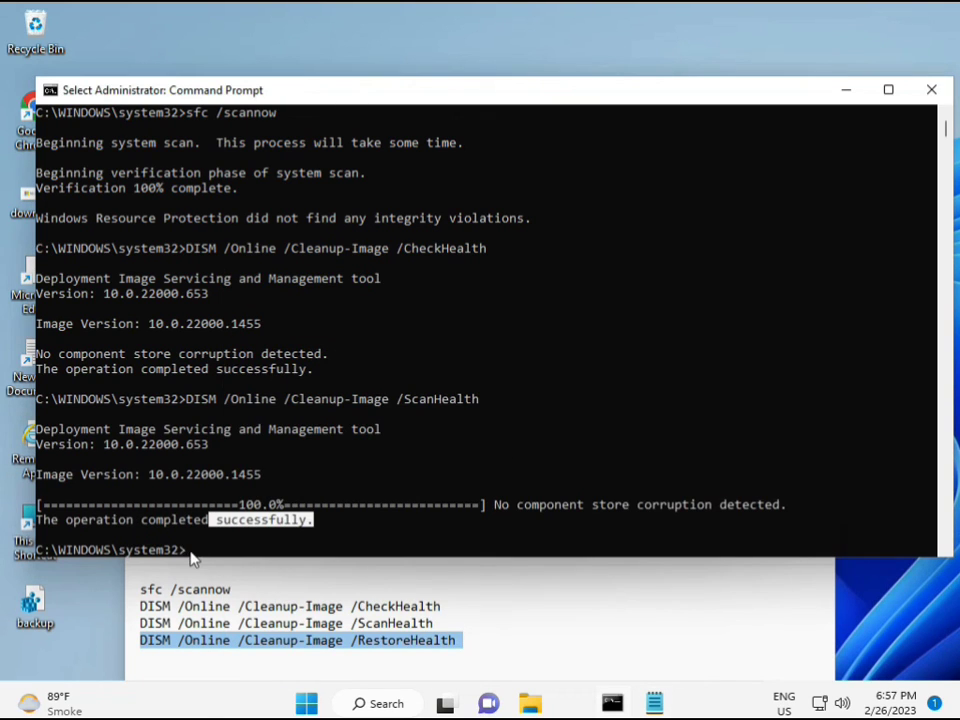
pyautogui.click(190, 552)
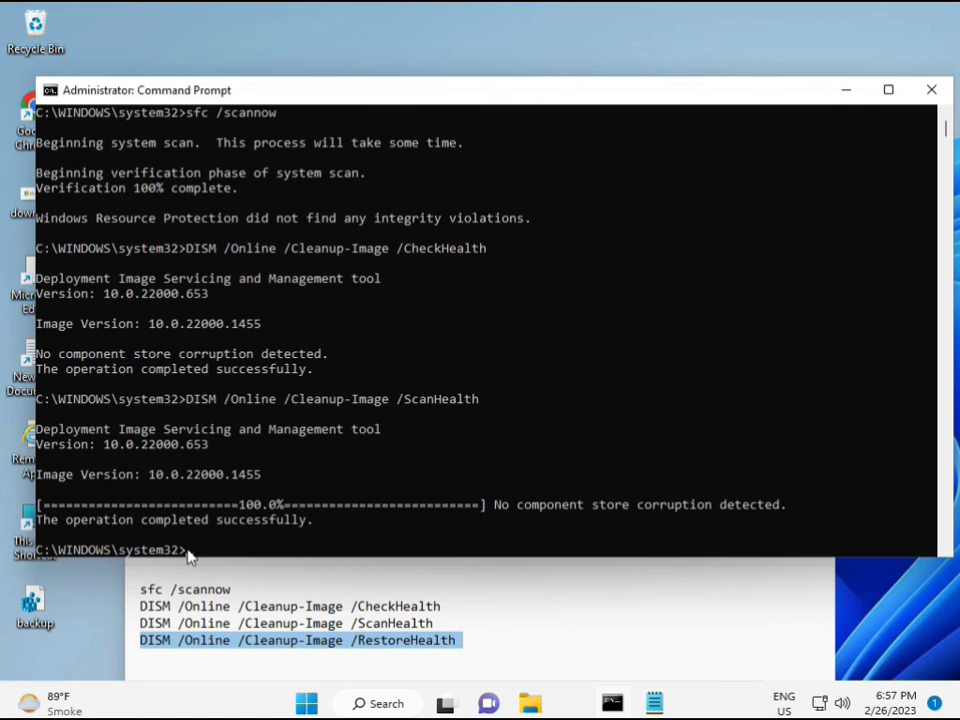
pyautogui.click(190, 556)
pyautogui.rightClick(190, 556)
pyautogui.rightClick(188, 554)
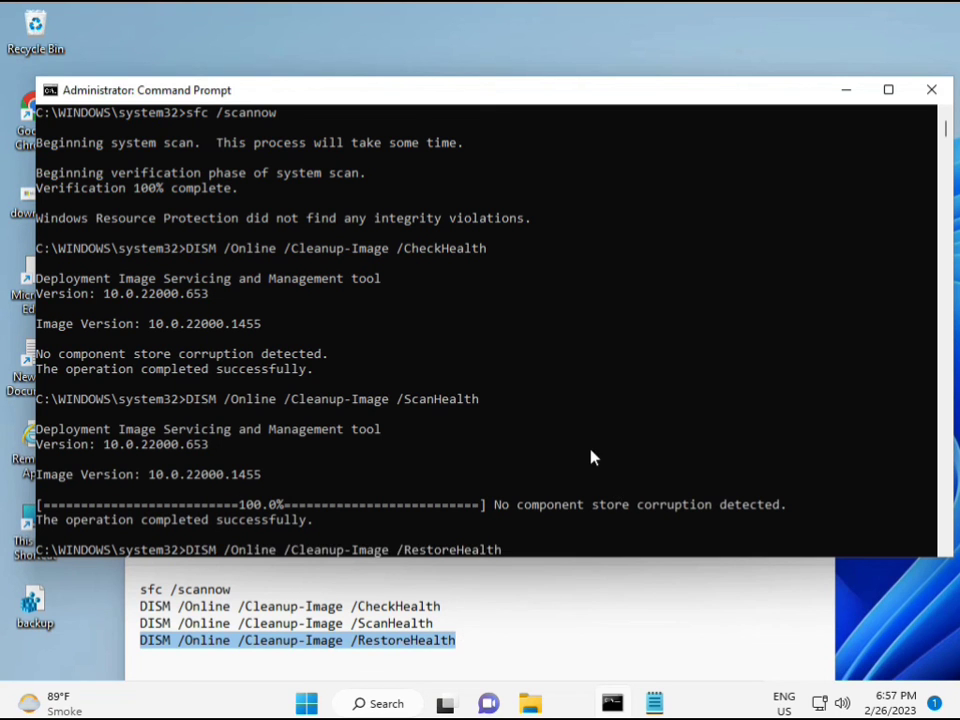
pyautogui.scroll(-9, 585, 455)
pyautogui.scroll(9, 317, 439)
pyautogui.moveTo(946, 128)
pyautogui.mouseDown()
pyautogui.moveTo(949, 143)
pyautogui.moveTo(949, 134)
pyautogui.mouseUp()
pyautogui.click(191, 280)
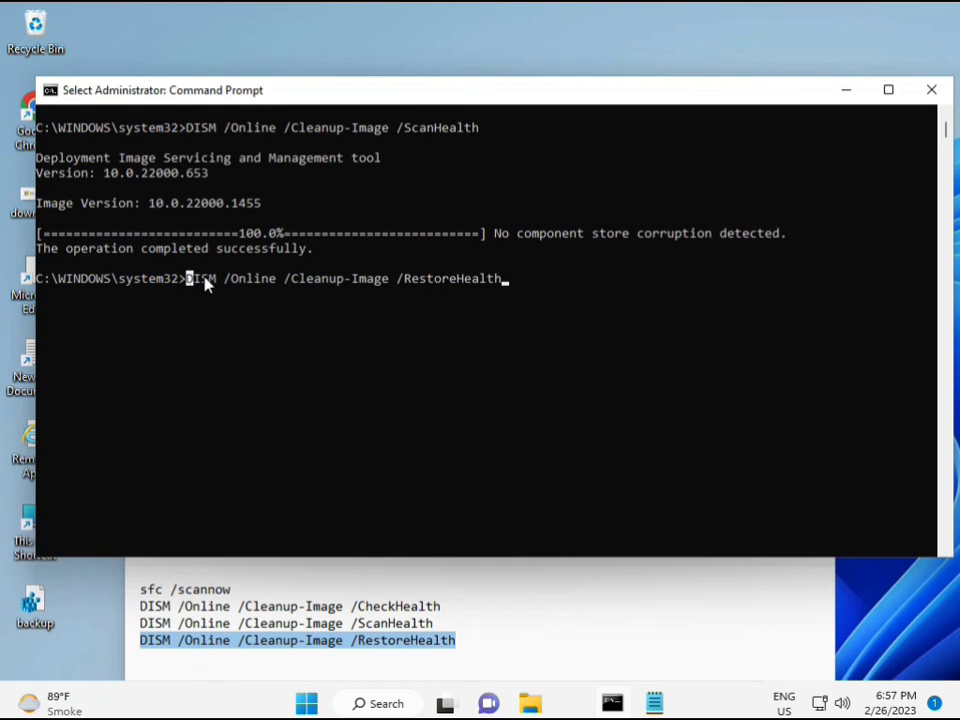
pyautogui.press('Escape')
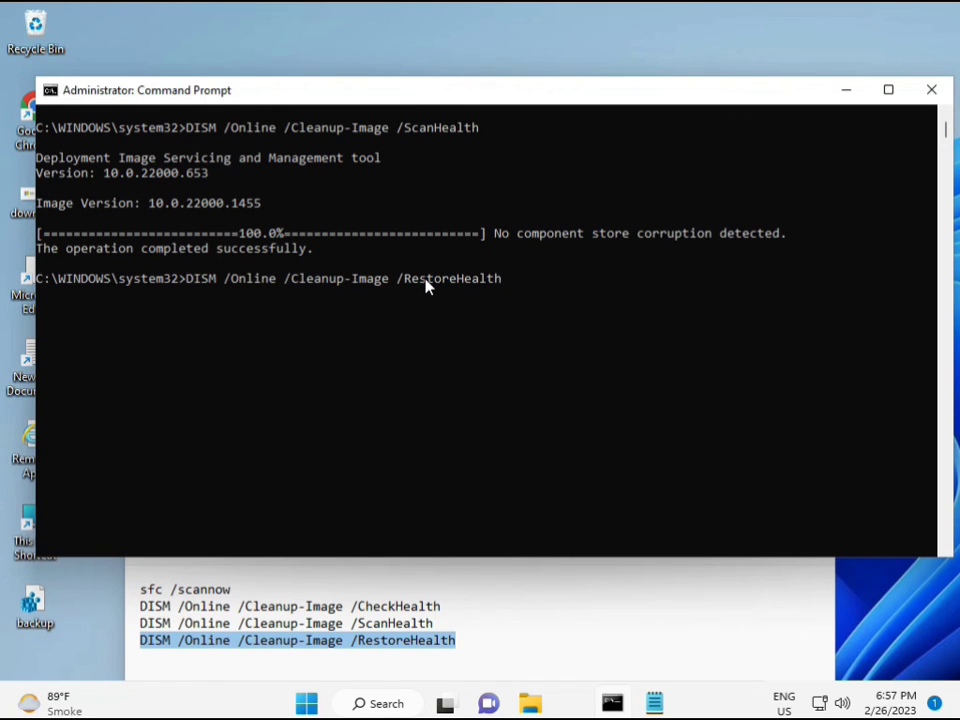
pyautogui.press('Return')
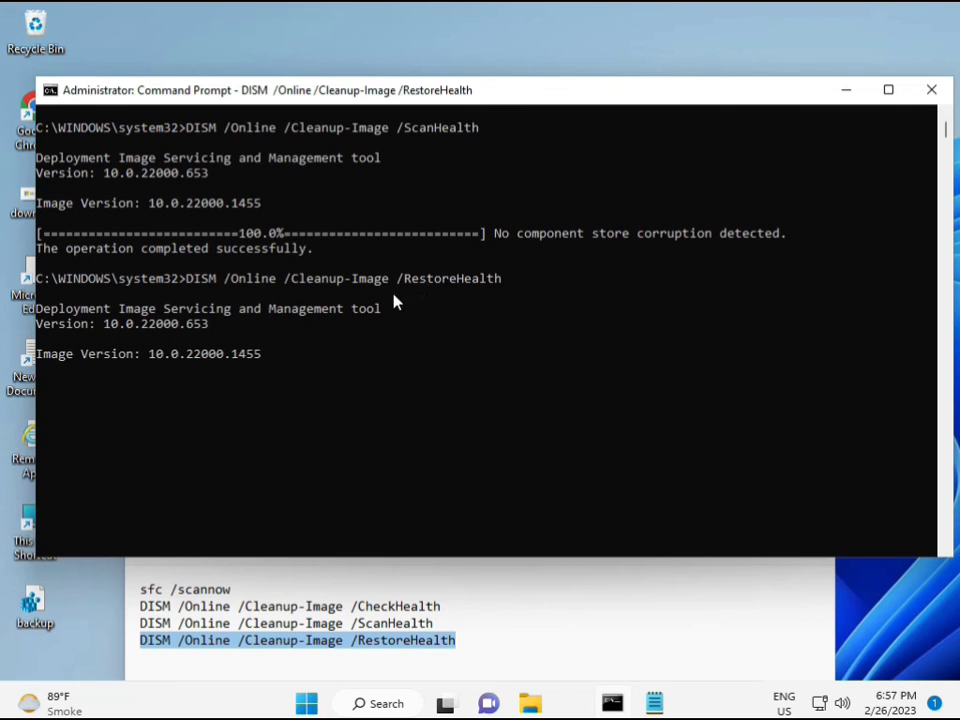